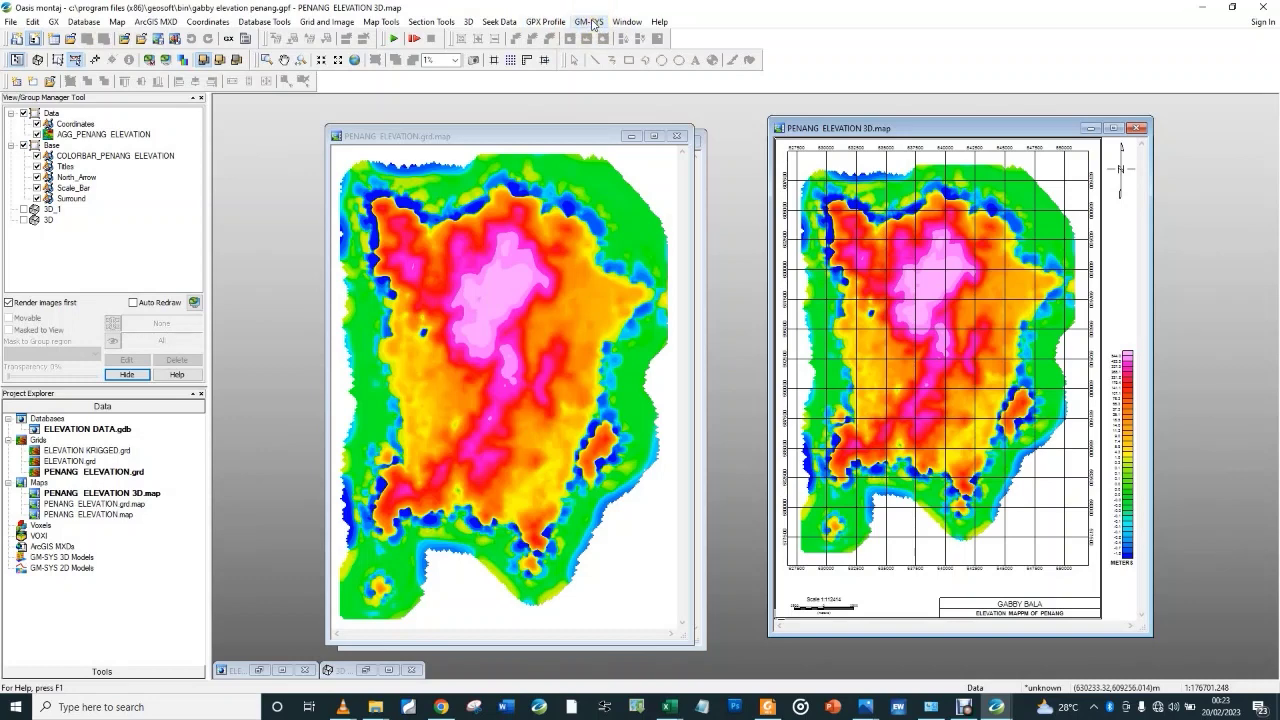
- Browse the GX menu files, jump to geochemistry, then cancel without loading one
left_click(54, 21)
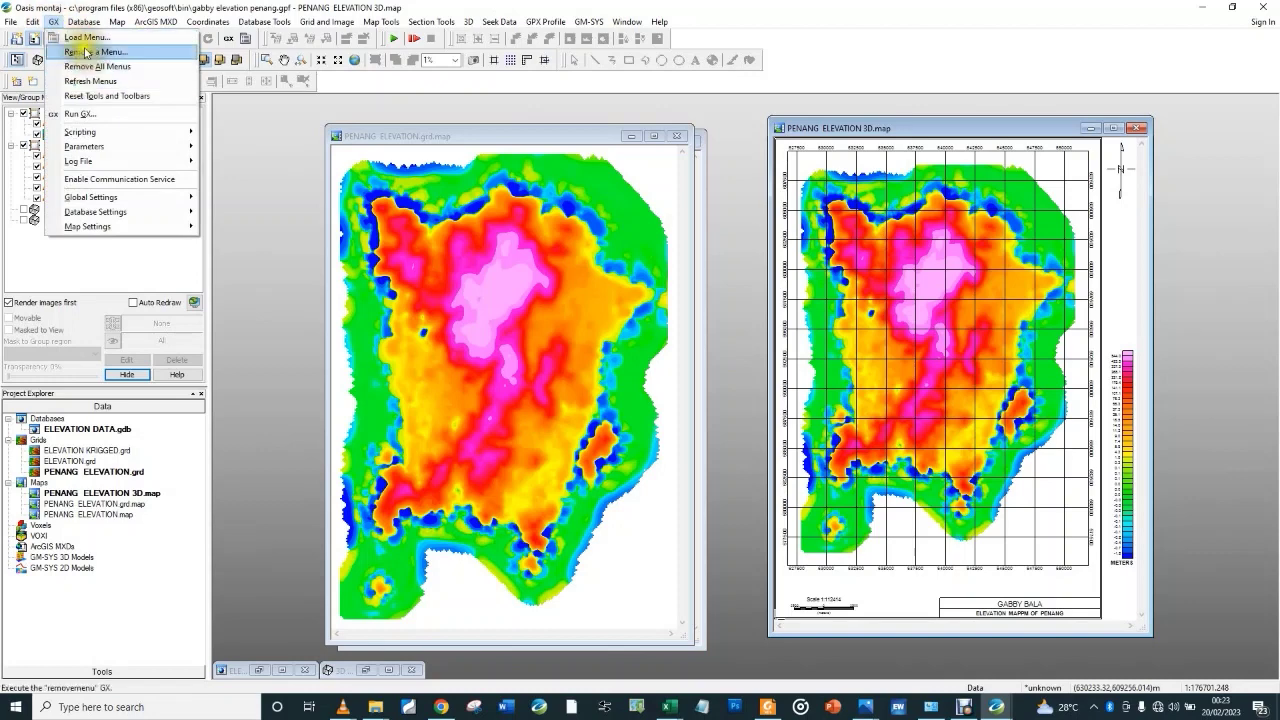
left_click(67, 37)
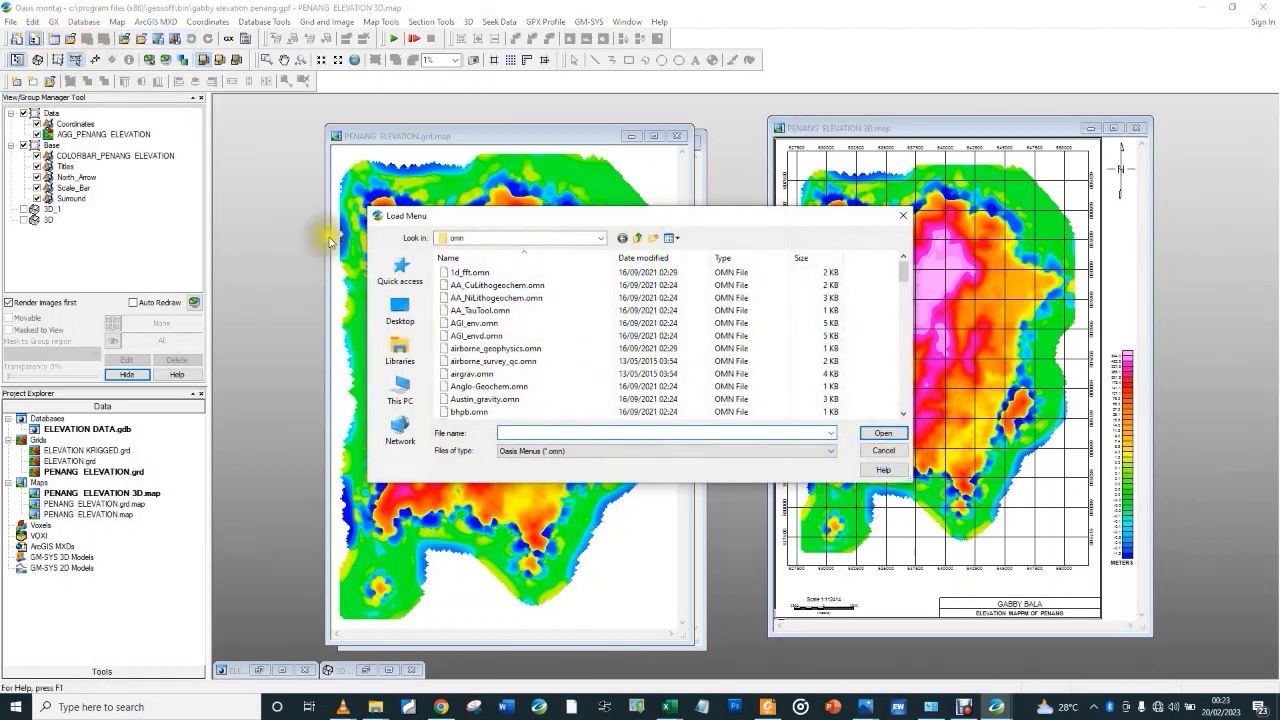
left_click(560, 348)
key("g")
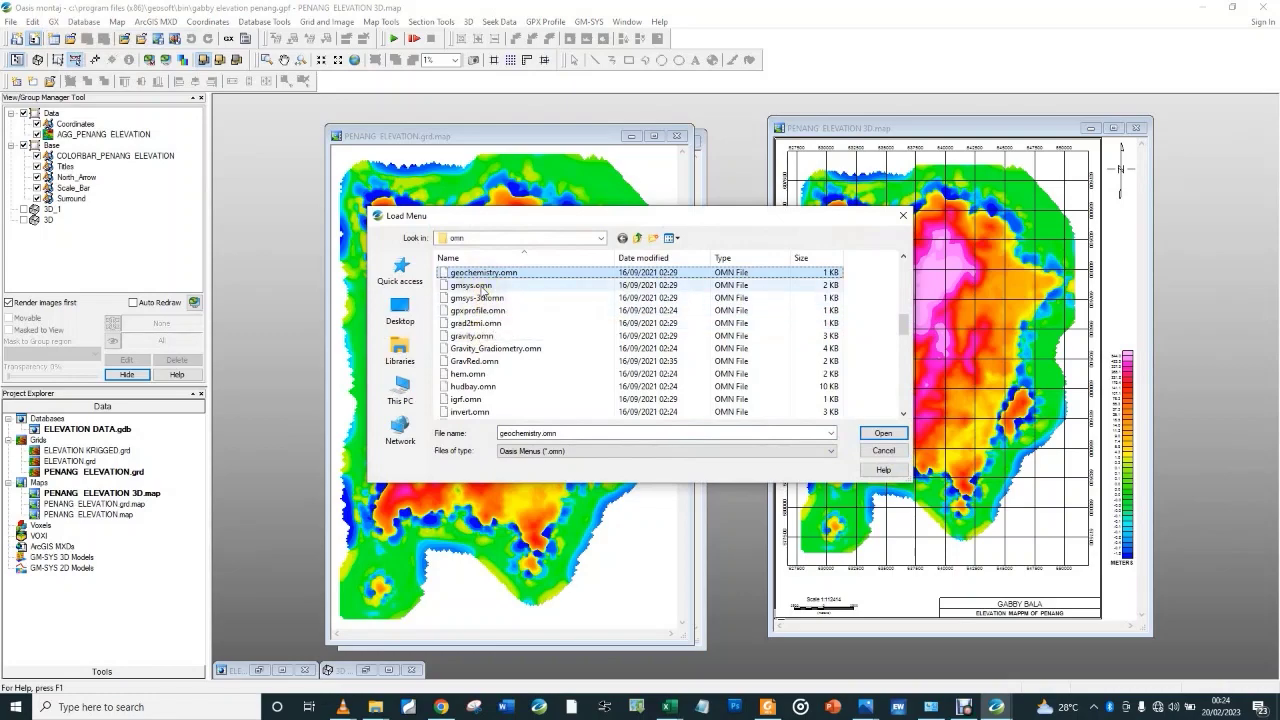
left_click(884, 450)
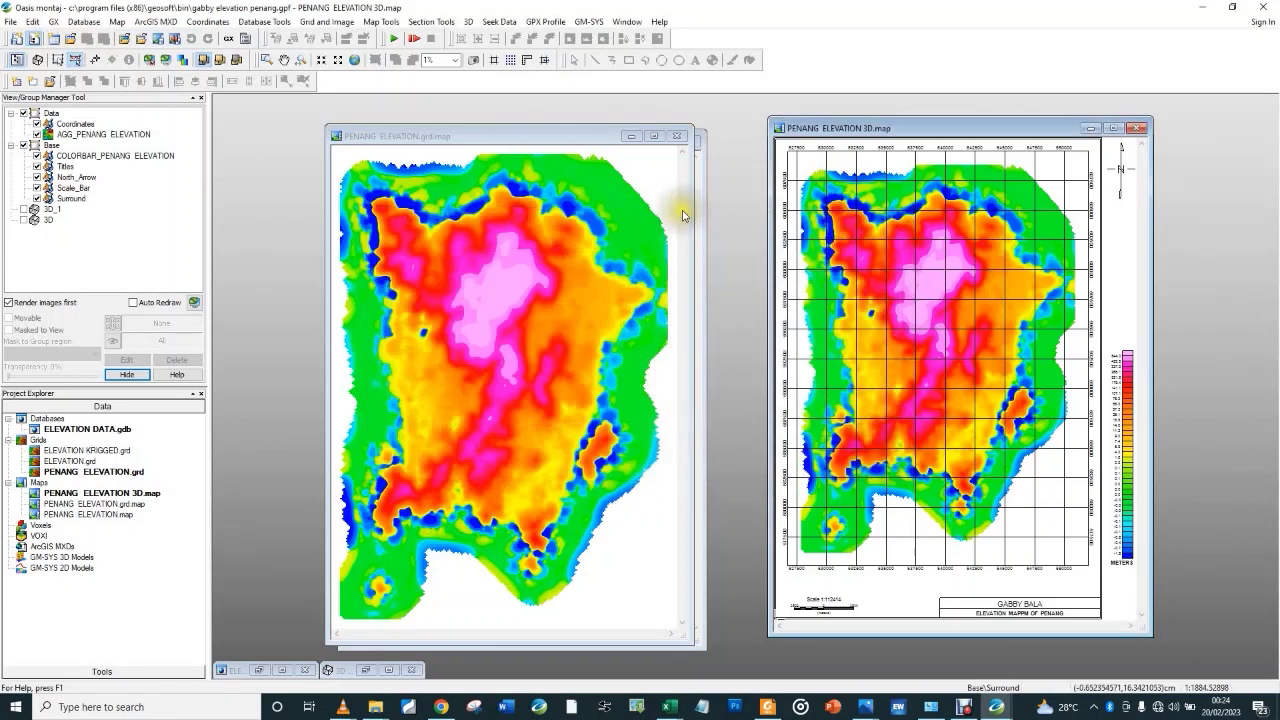
- Create a new depth model from RESIDUAL GABBY.GRD and PENANG ELEVATION.grd, overwriting the existing model
left_click(588, 22)
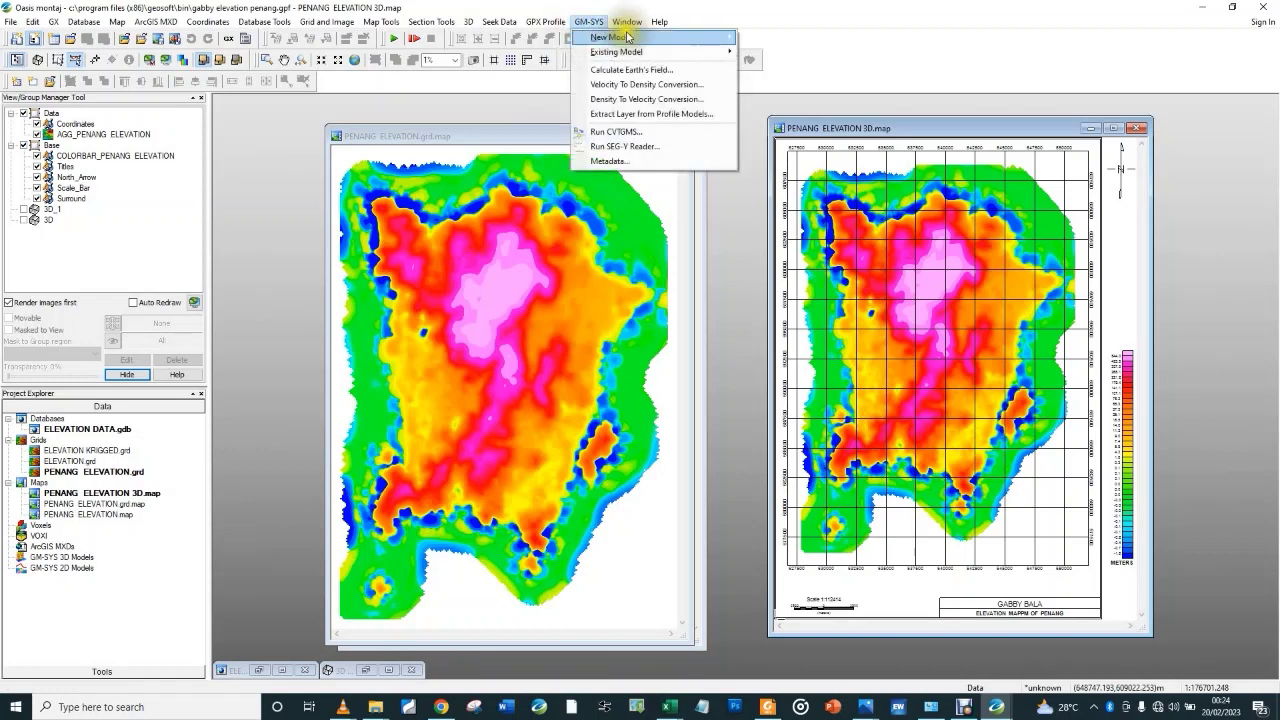
mouse_move(650, 37)
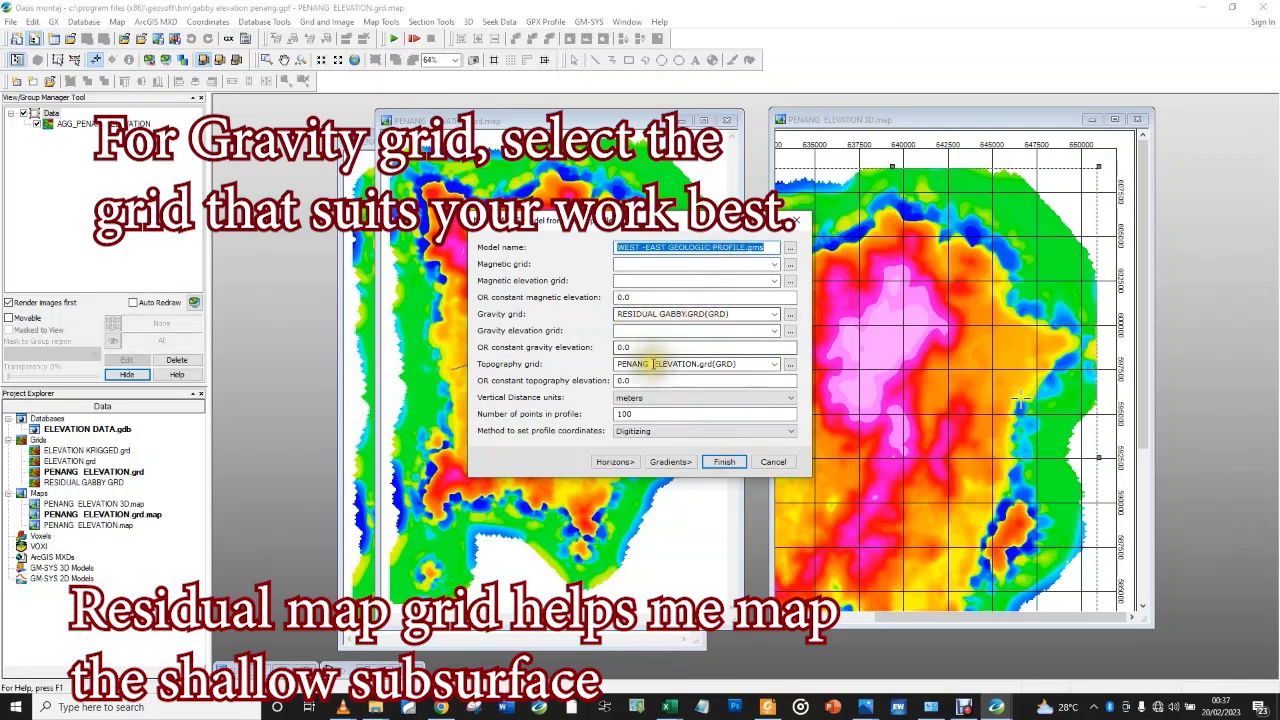
left_click(724, 461)
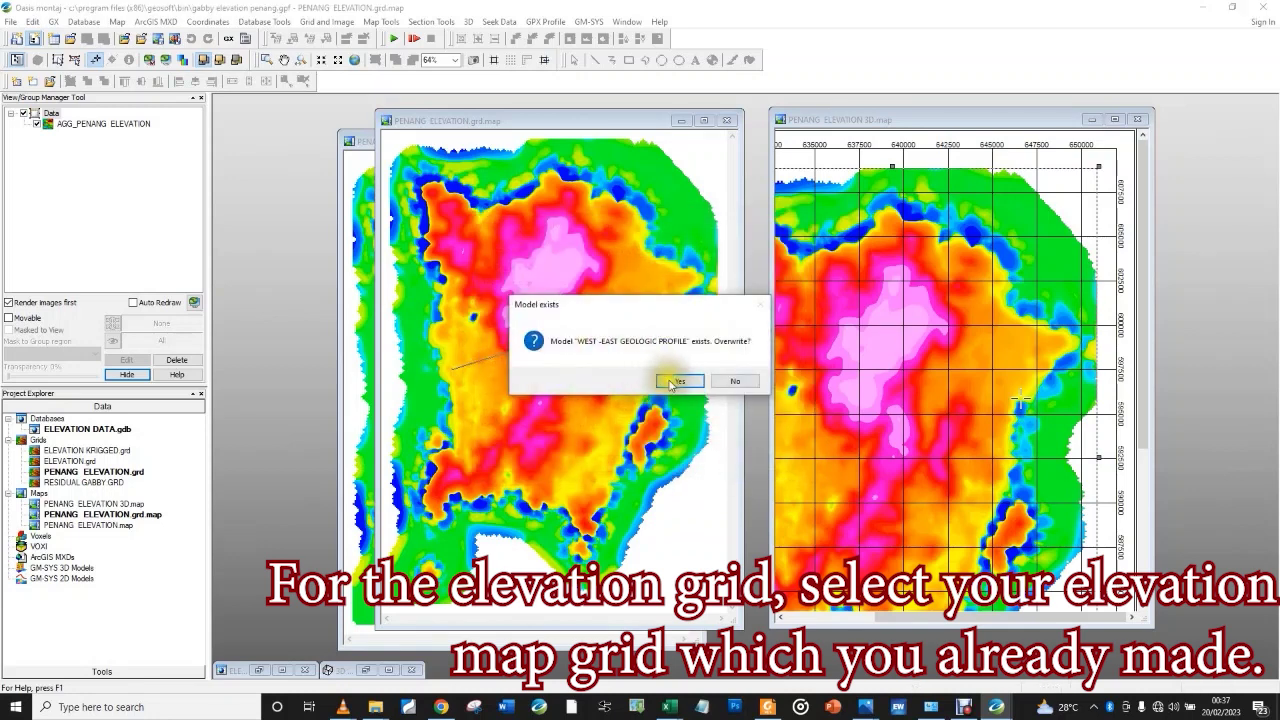
left_click(674, 386)
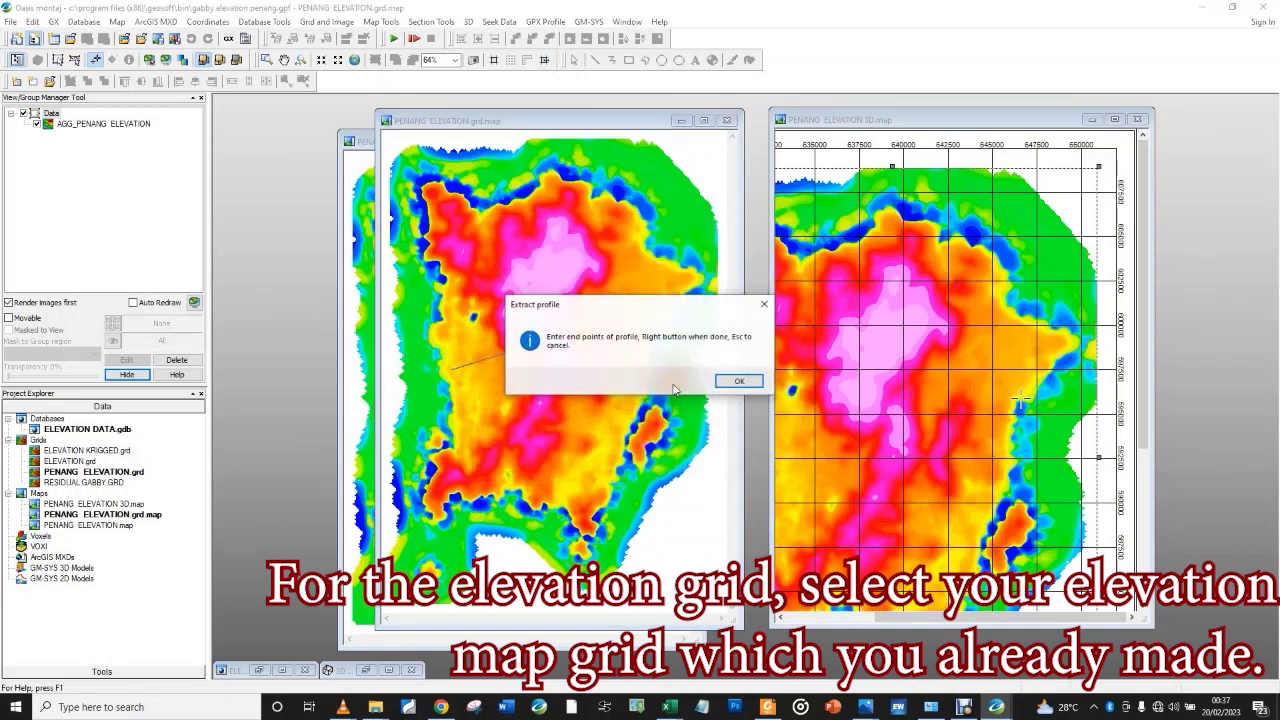
- Digitize the profile line from the island's west end to its east side
left_click(738, 381)
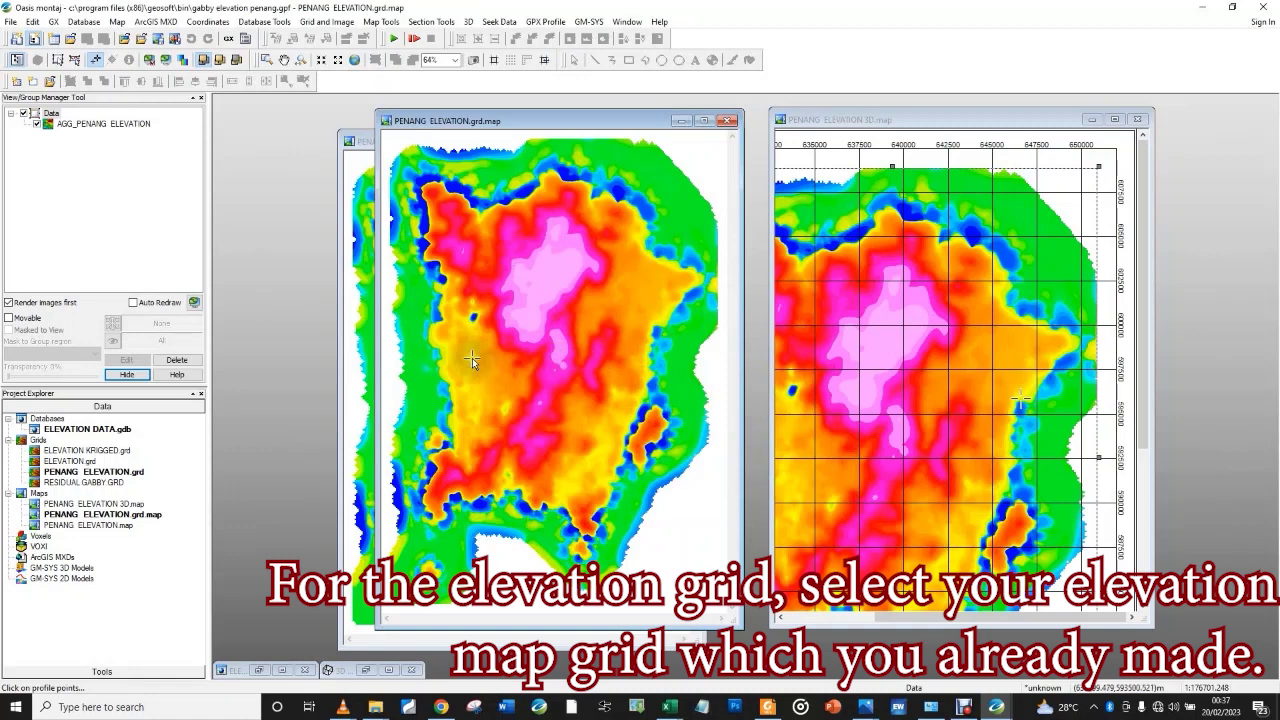
left_click(447, 357)
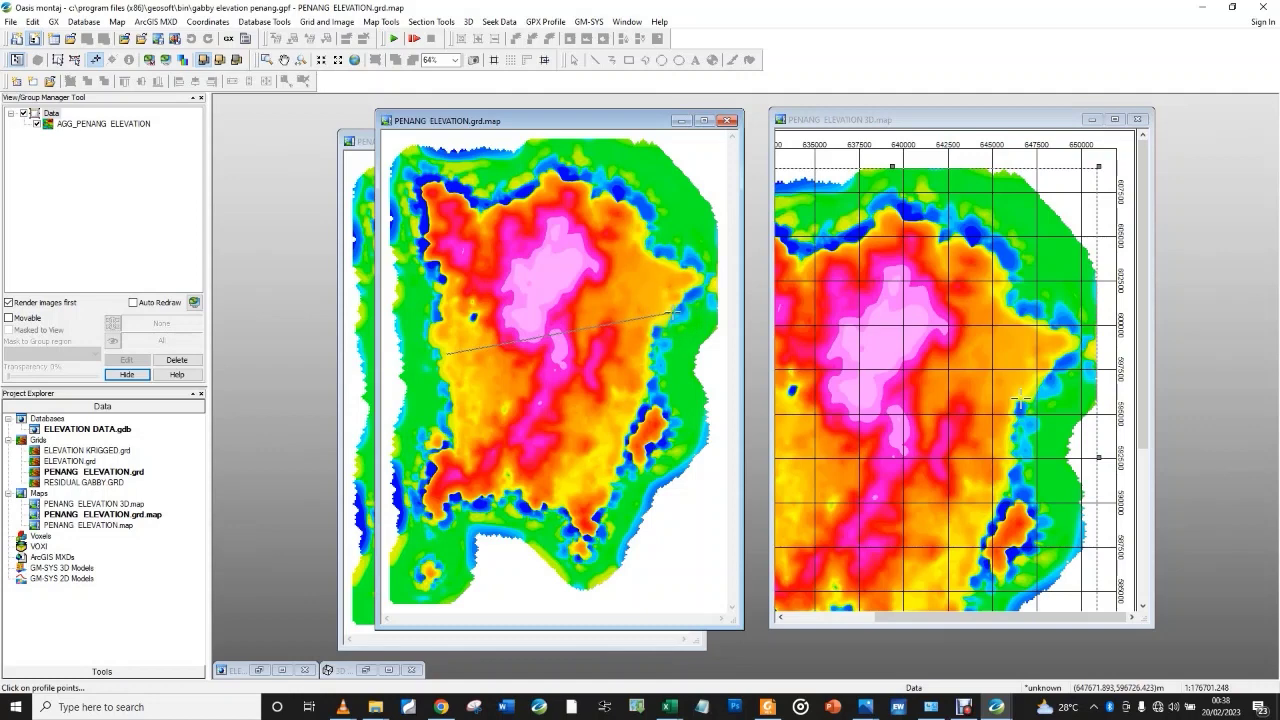
right_click(674, 314)
left_click(700, 323)
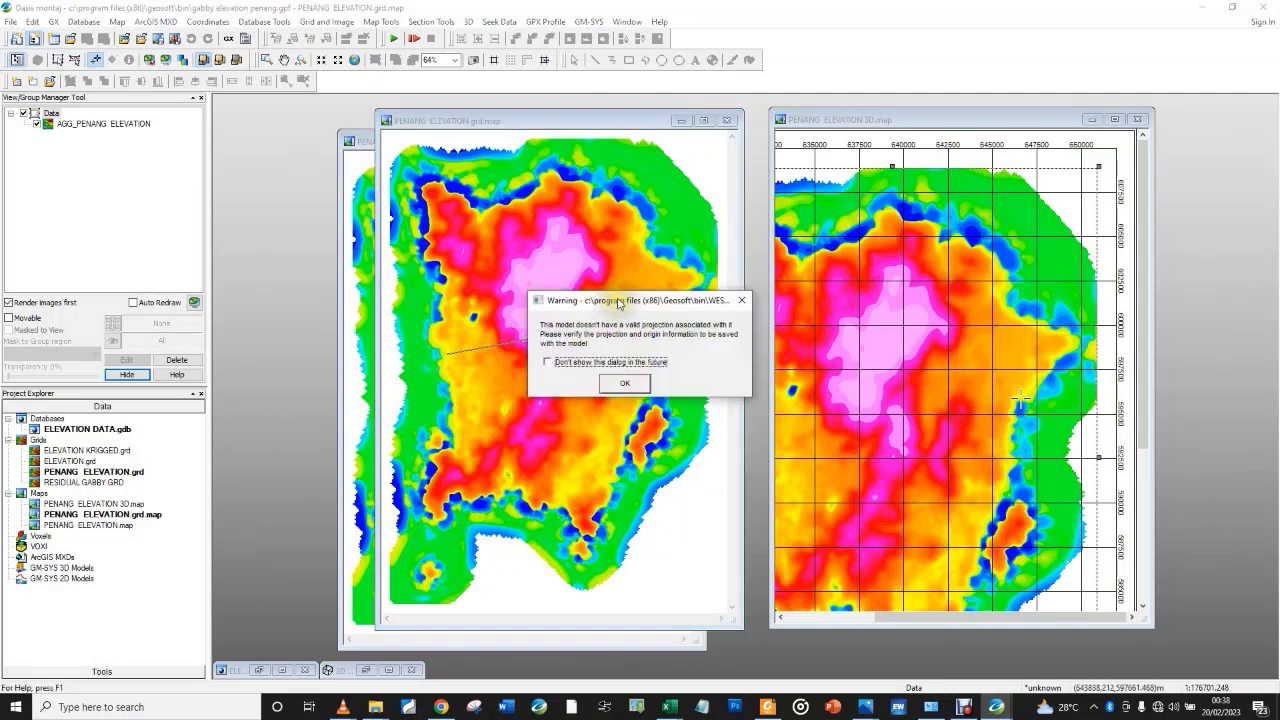
- Dismiss the projection warning and choose to copy the coordinate system from a grid
left_click(620, 384)
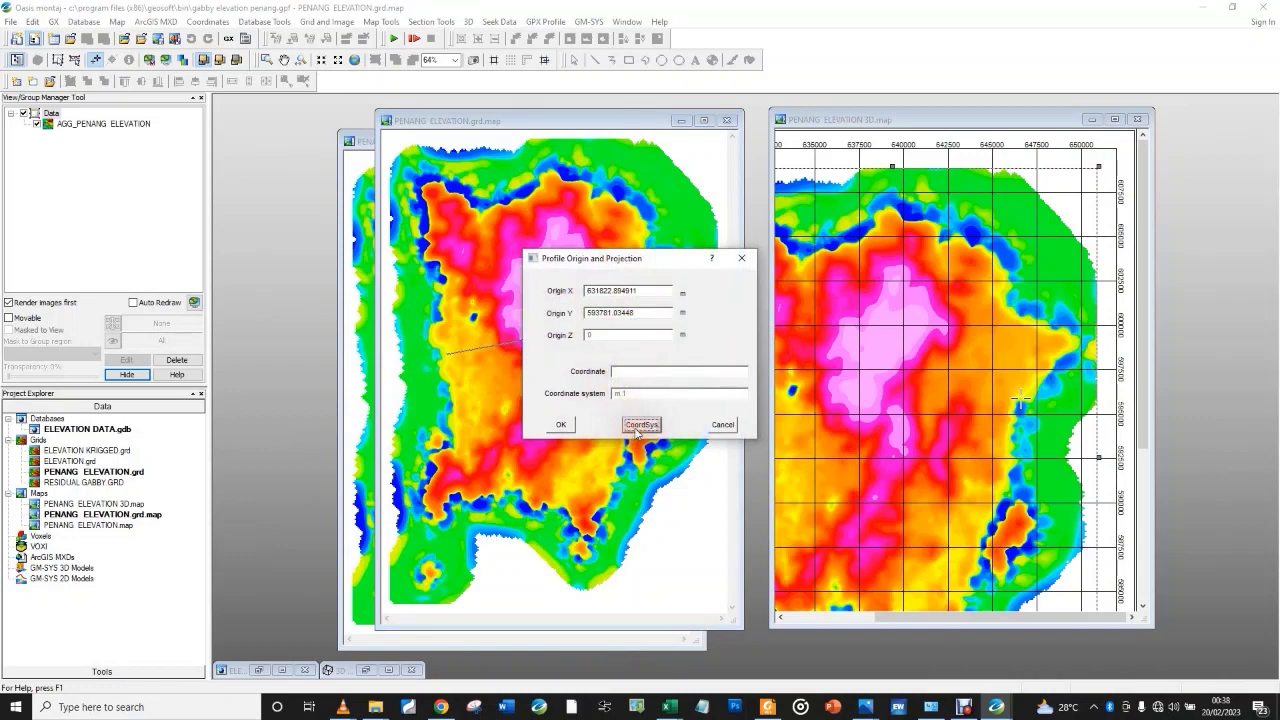
left_click(639, 425)
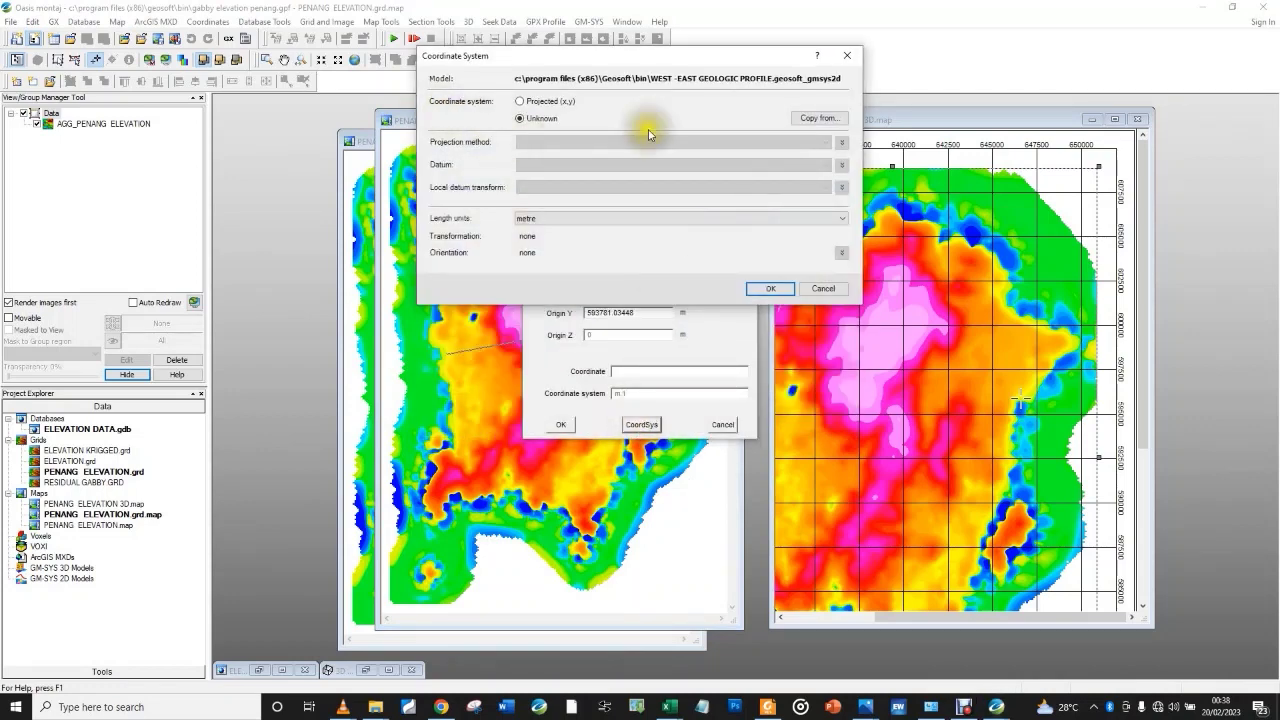
left_click(814, 118)
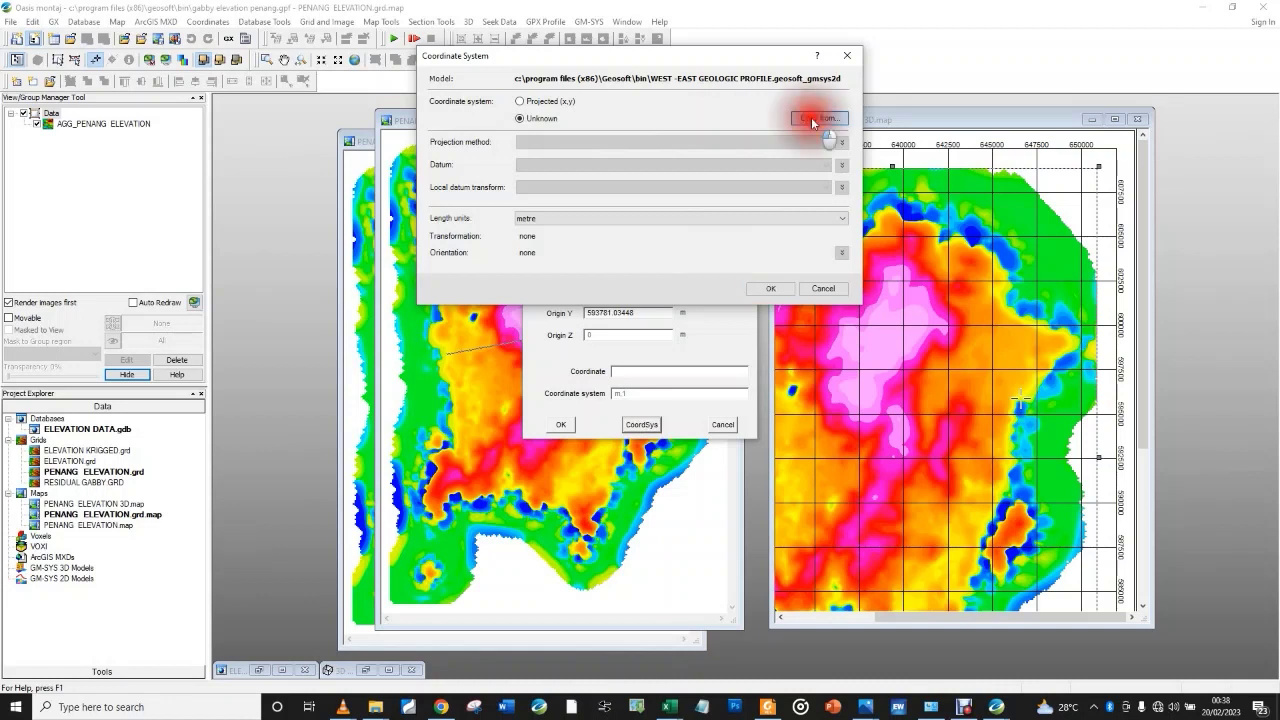
left_click(700, 154)
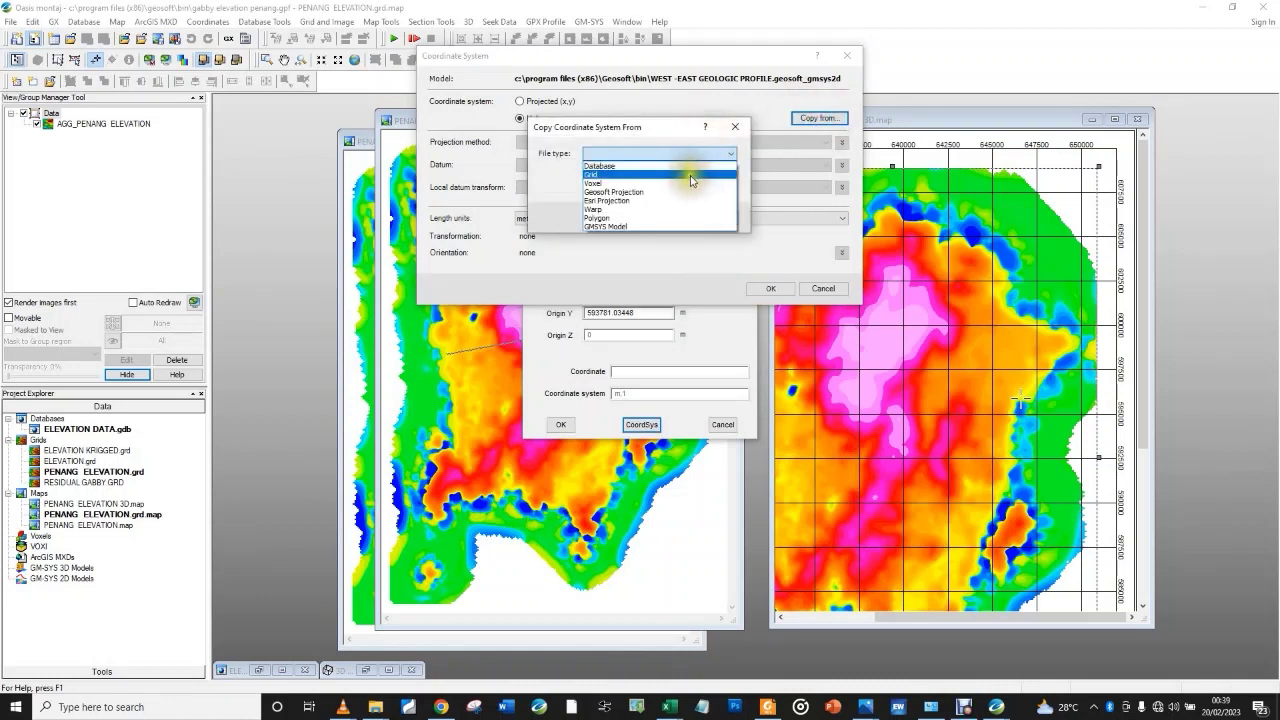
left_click(691, 175)
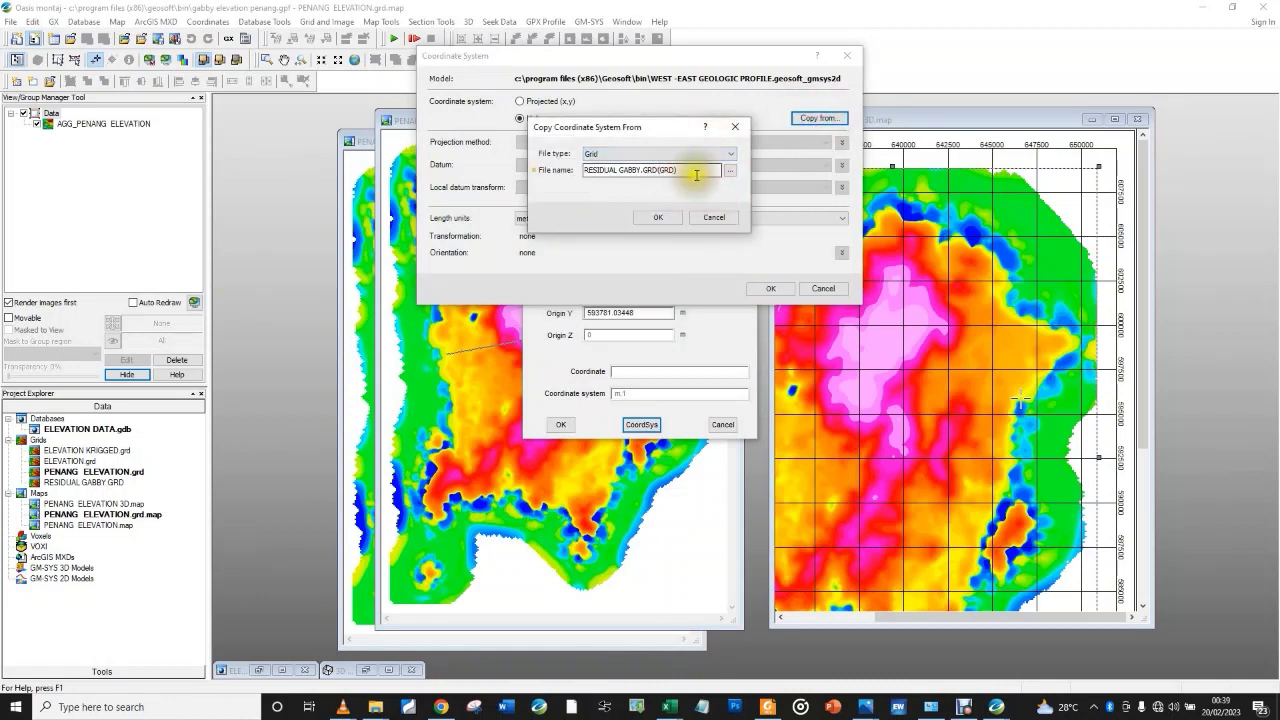
- Use RESIDUAL GABBY.GRD as source and accept origin X 631822.864911, Y 593781.03448
left_click(729, 171)
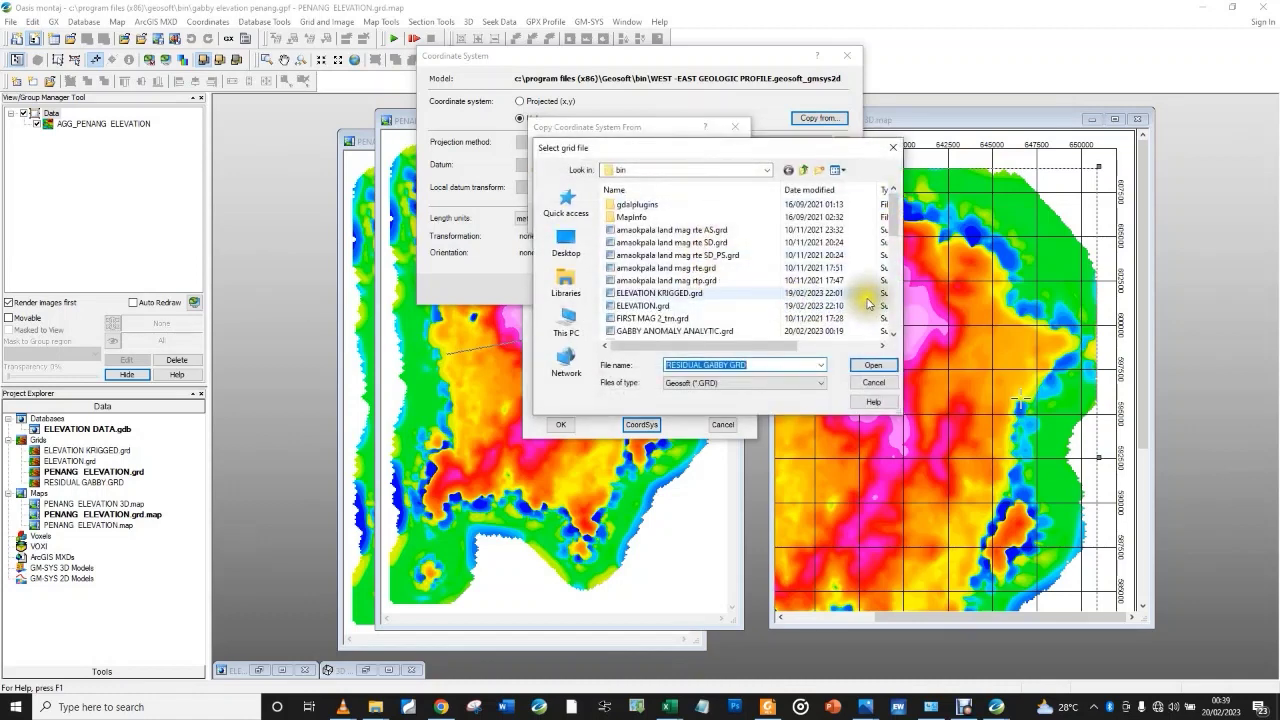
left_click_drag(897, 231, 898, 280)
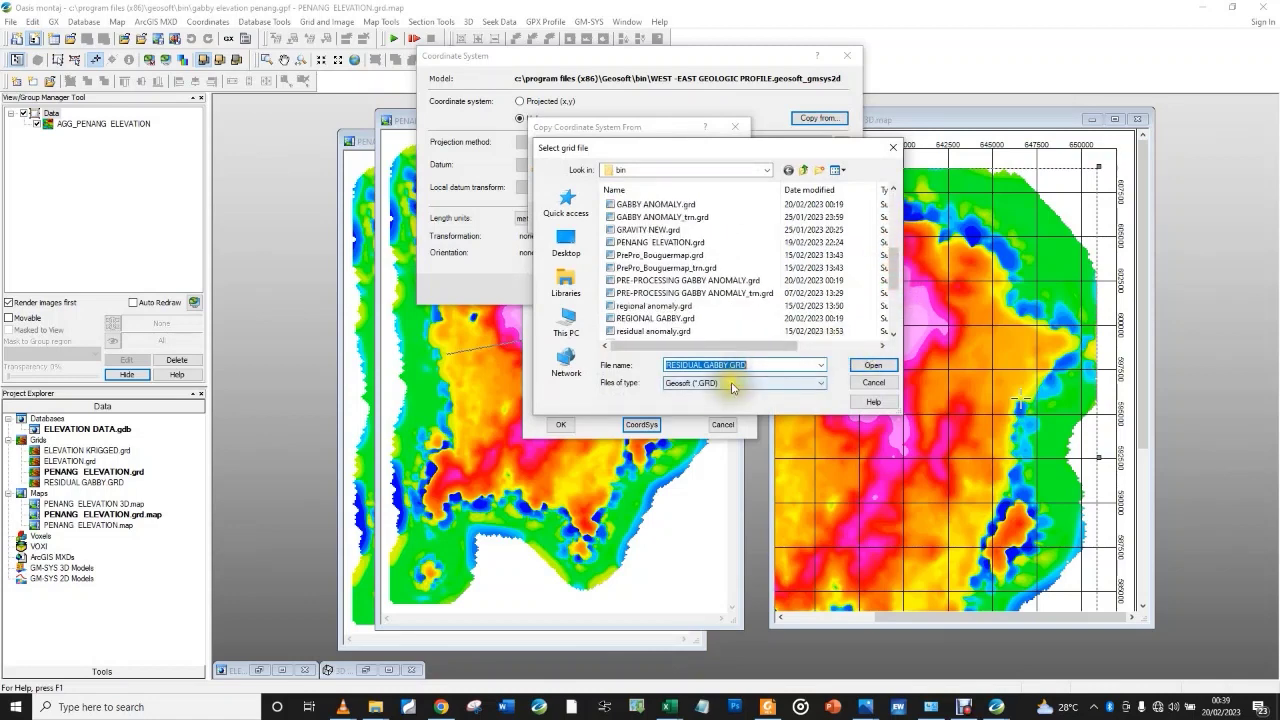
left_click(865, 367)
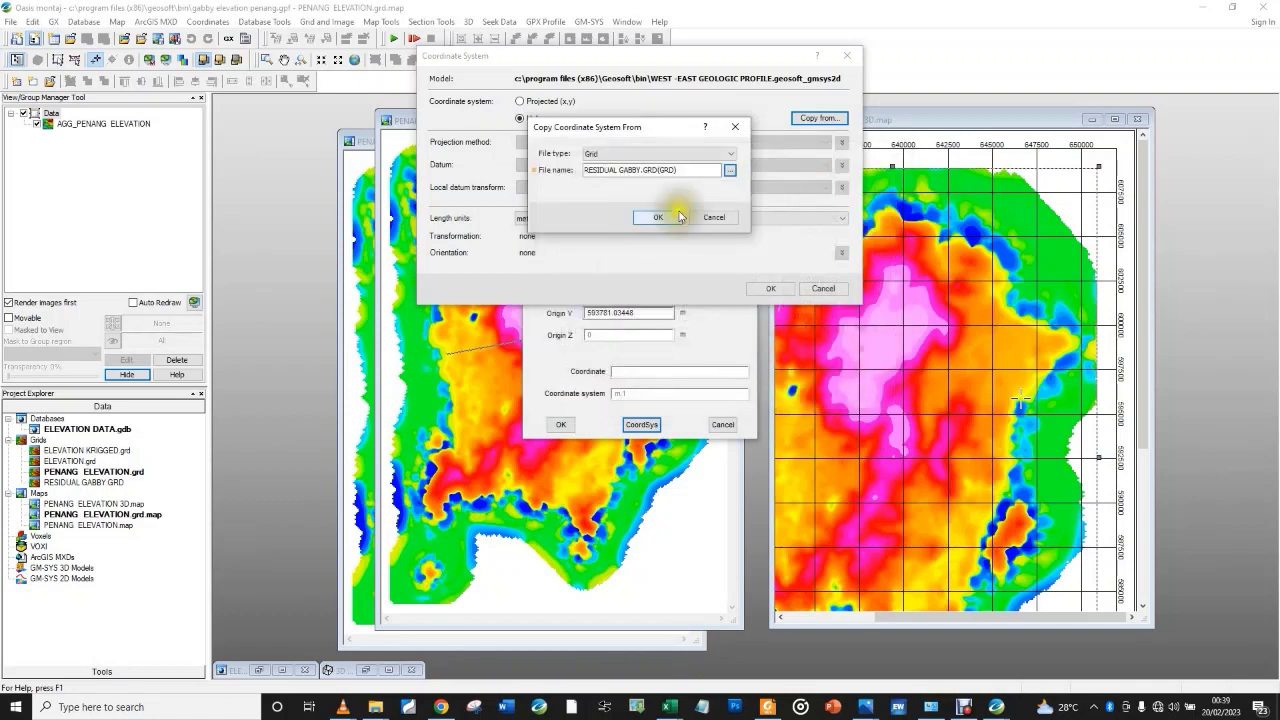
left_click(672, 218)
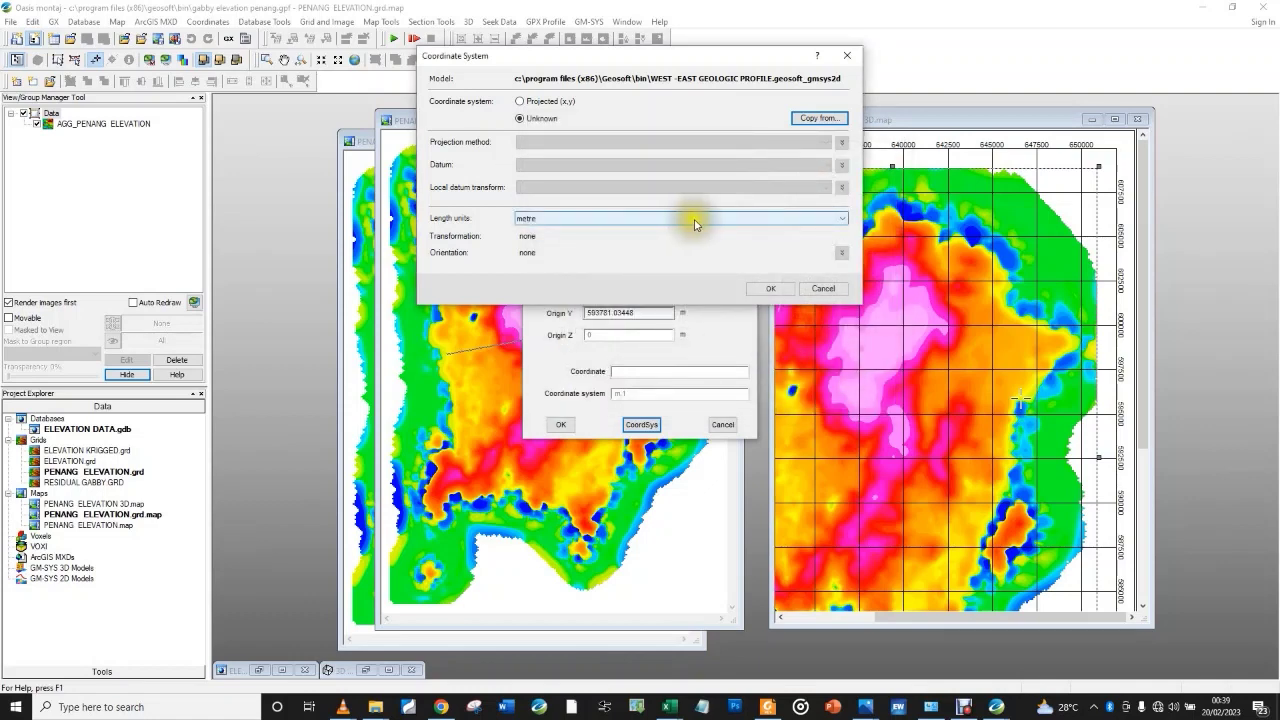
left_click(771, 288)
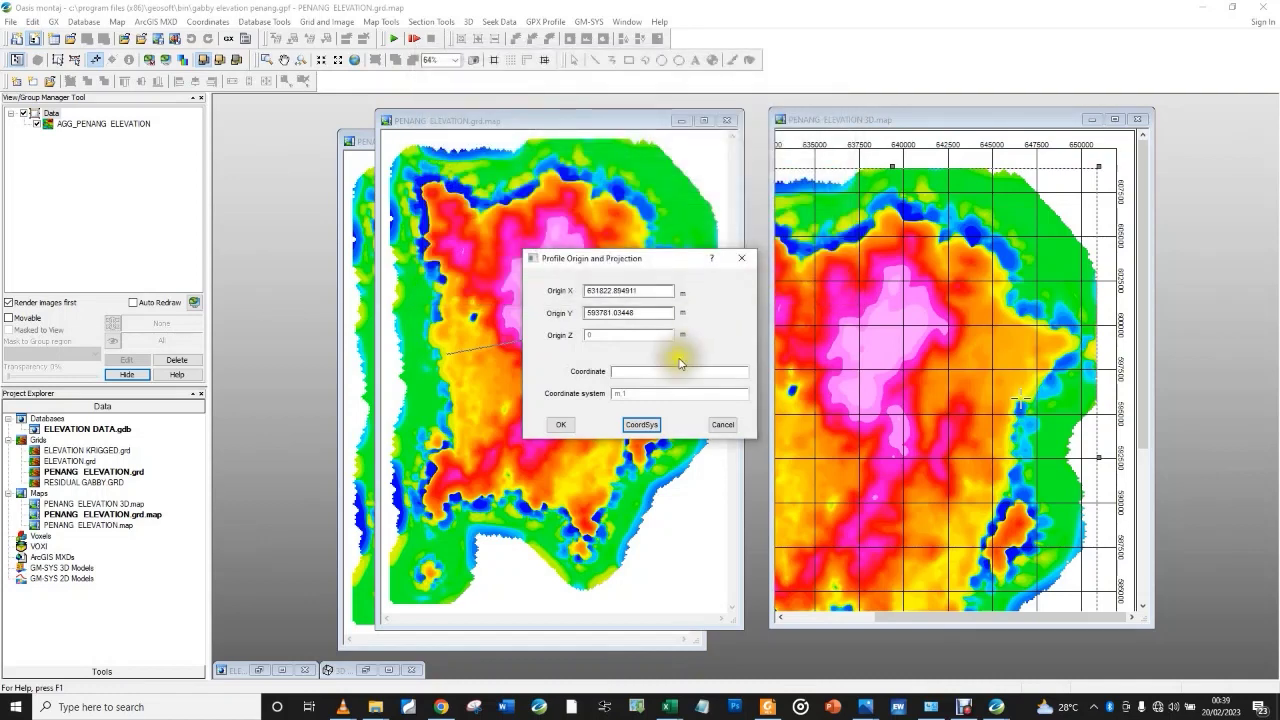
left_click(557, 425)
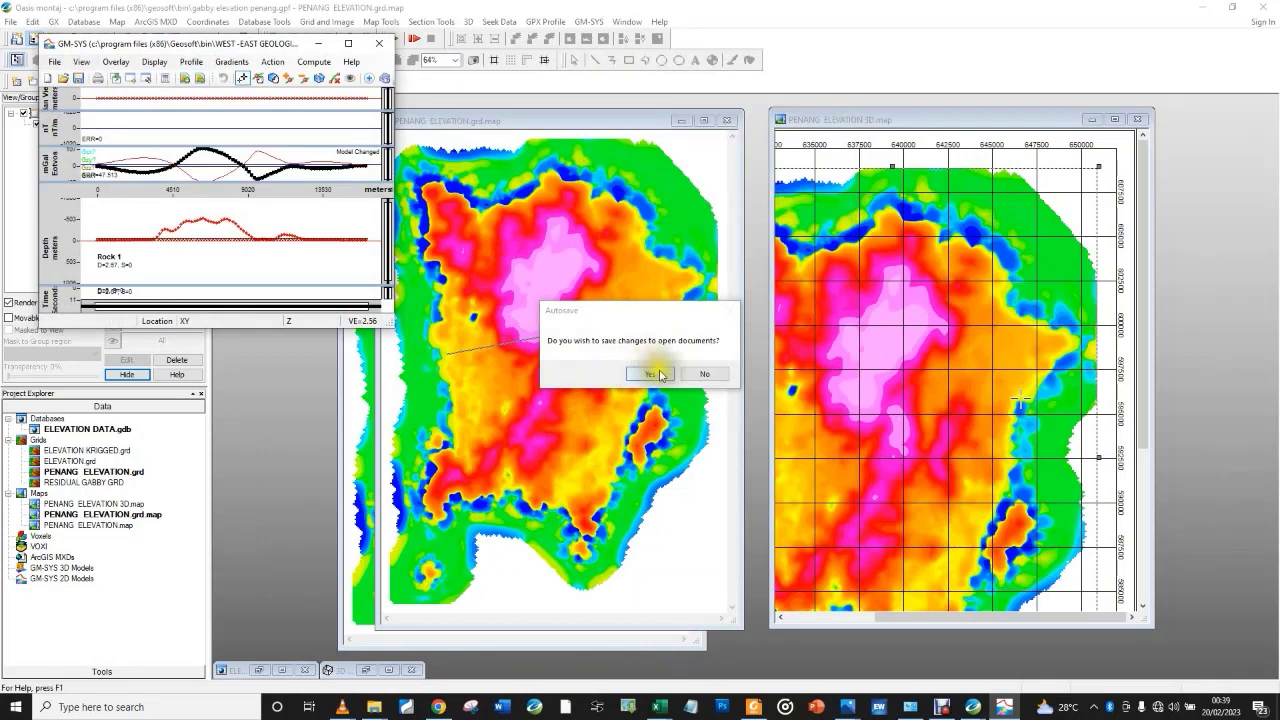
- Save changes to the open documents and bring the profile model window back to centre
left_click(659, 374)
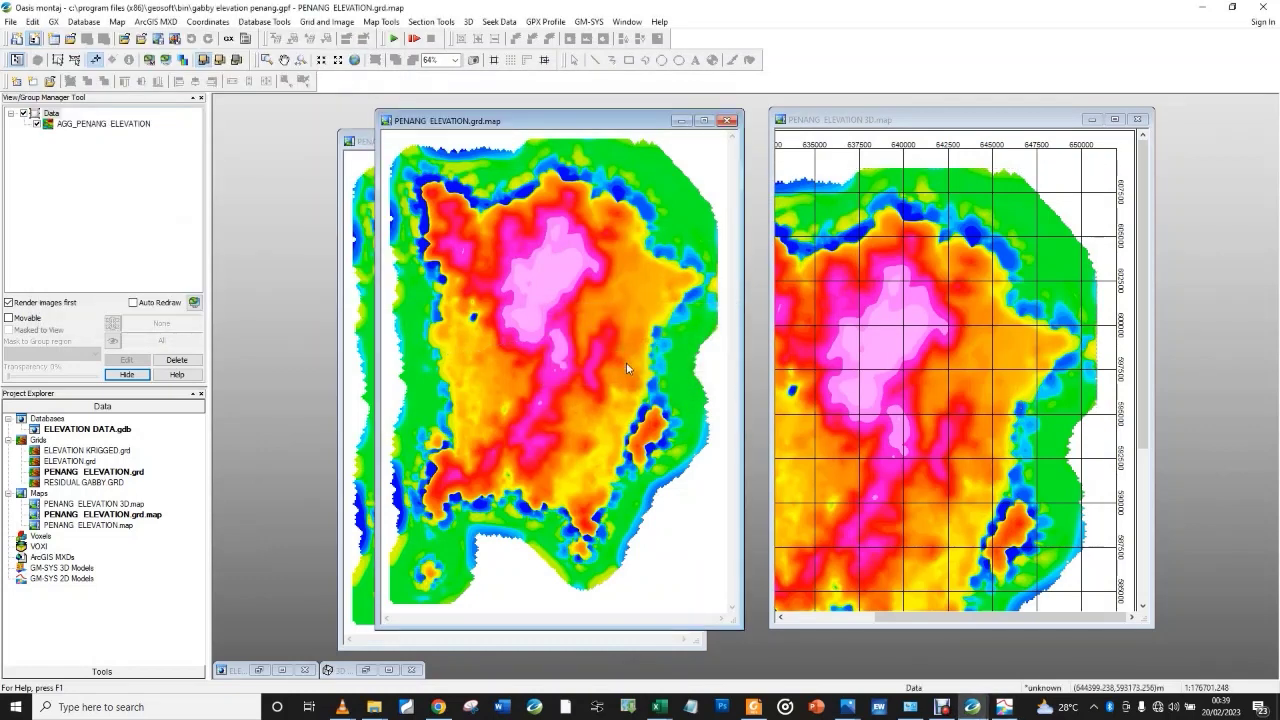
left_click(1003, 707)
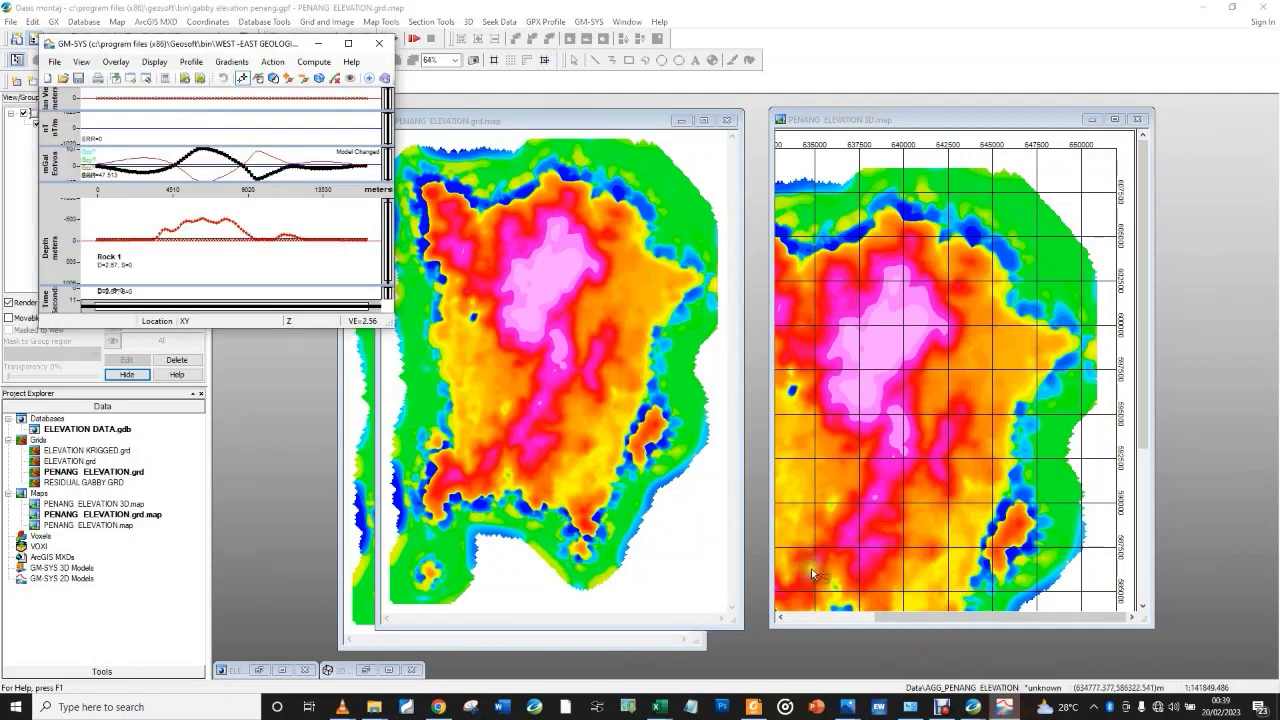
left_click_drag(267, 47, 648, 152)
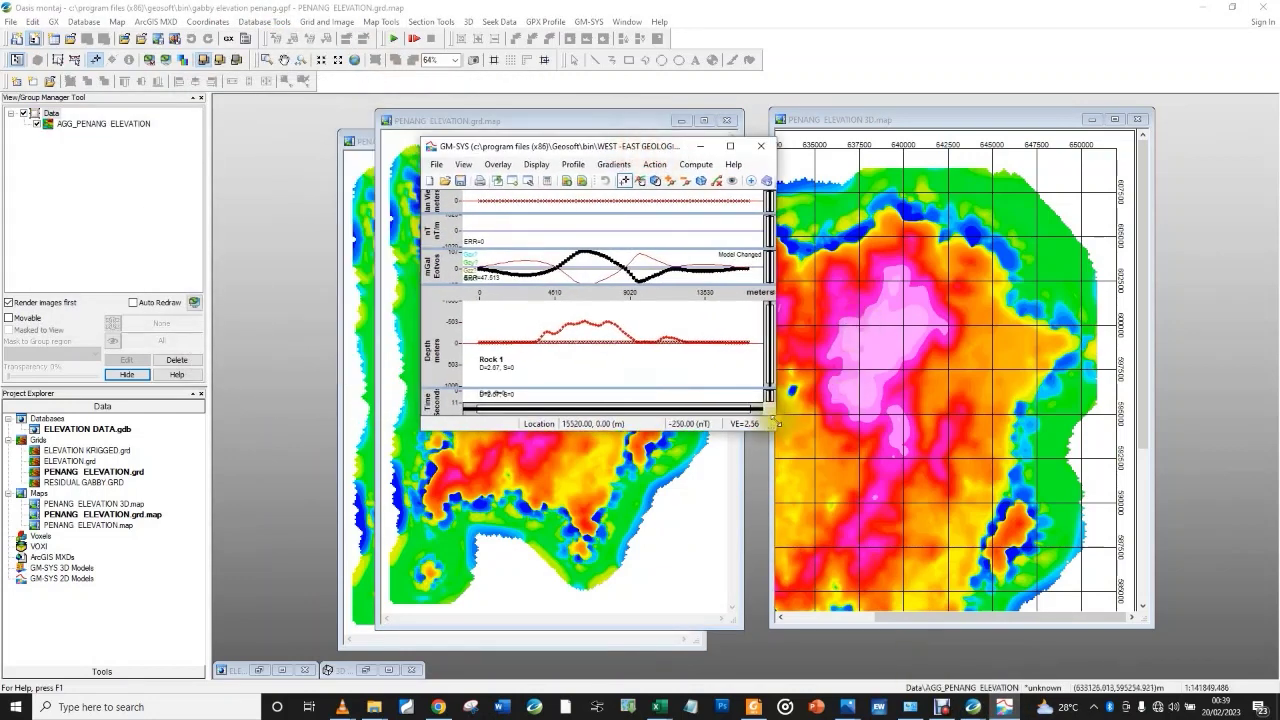
- Enlarge the profile window, make it taller, and shrink the time panel
left_click_drag(771, 424, 1134, 535)
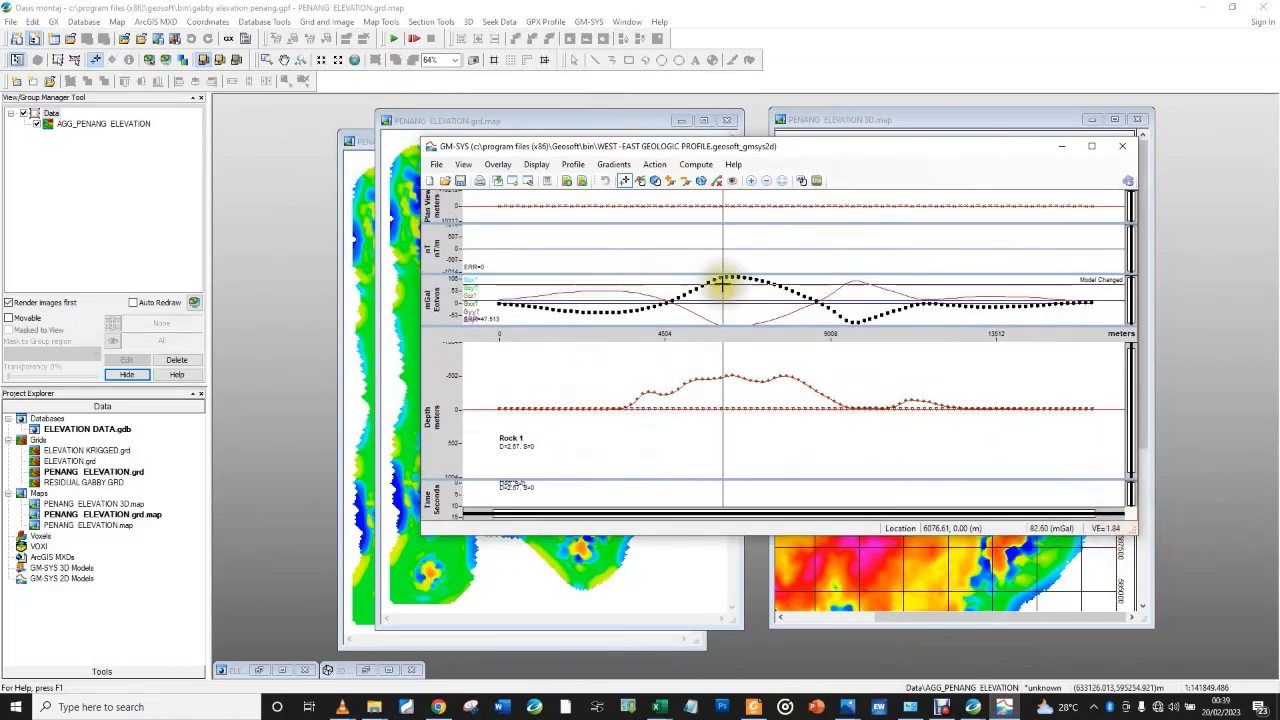
left_click_drag(423, 140, 287, 93)
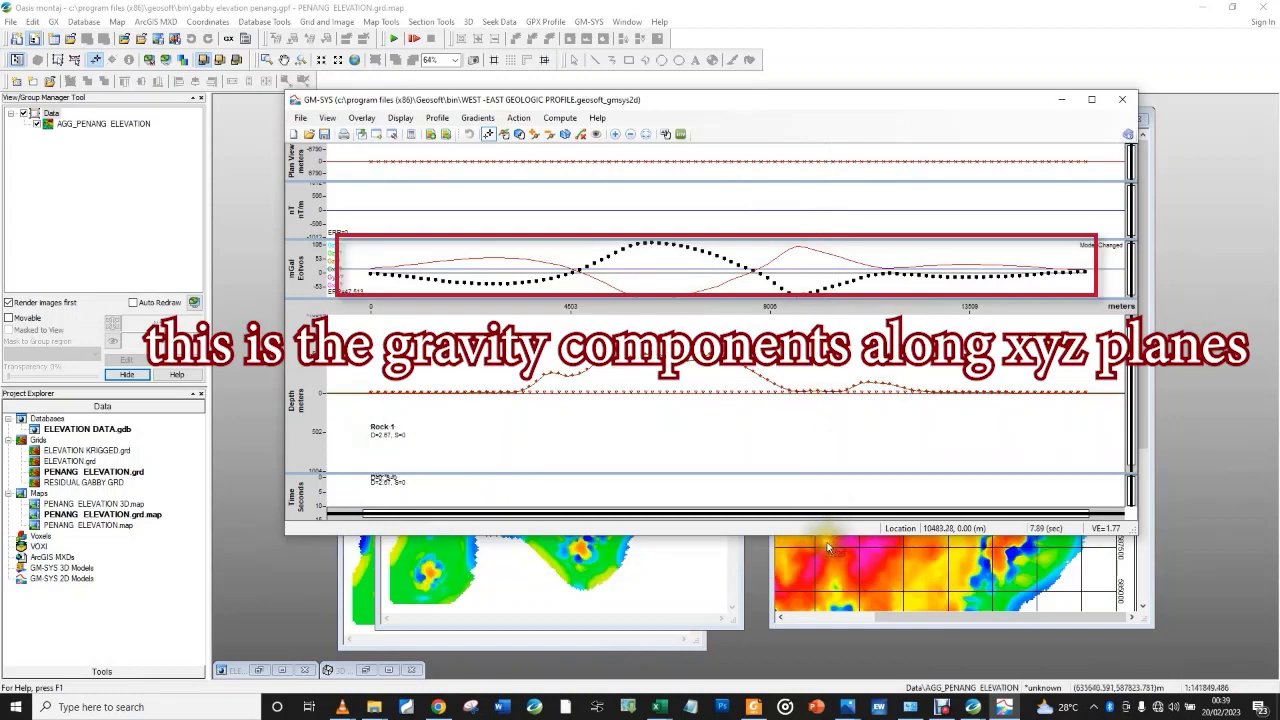
left_click_drag(822, 540, 826, 578)
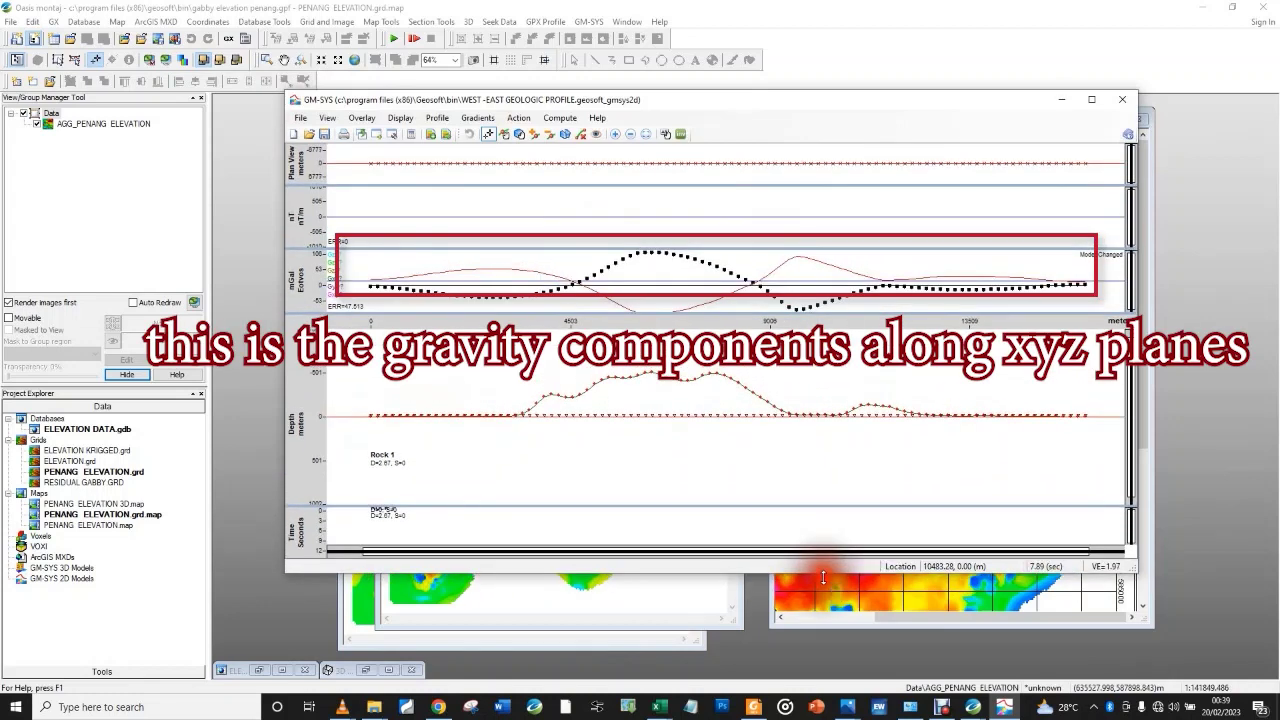
left_click_drag(752, 508, 717, 540)
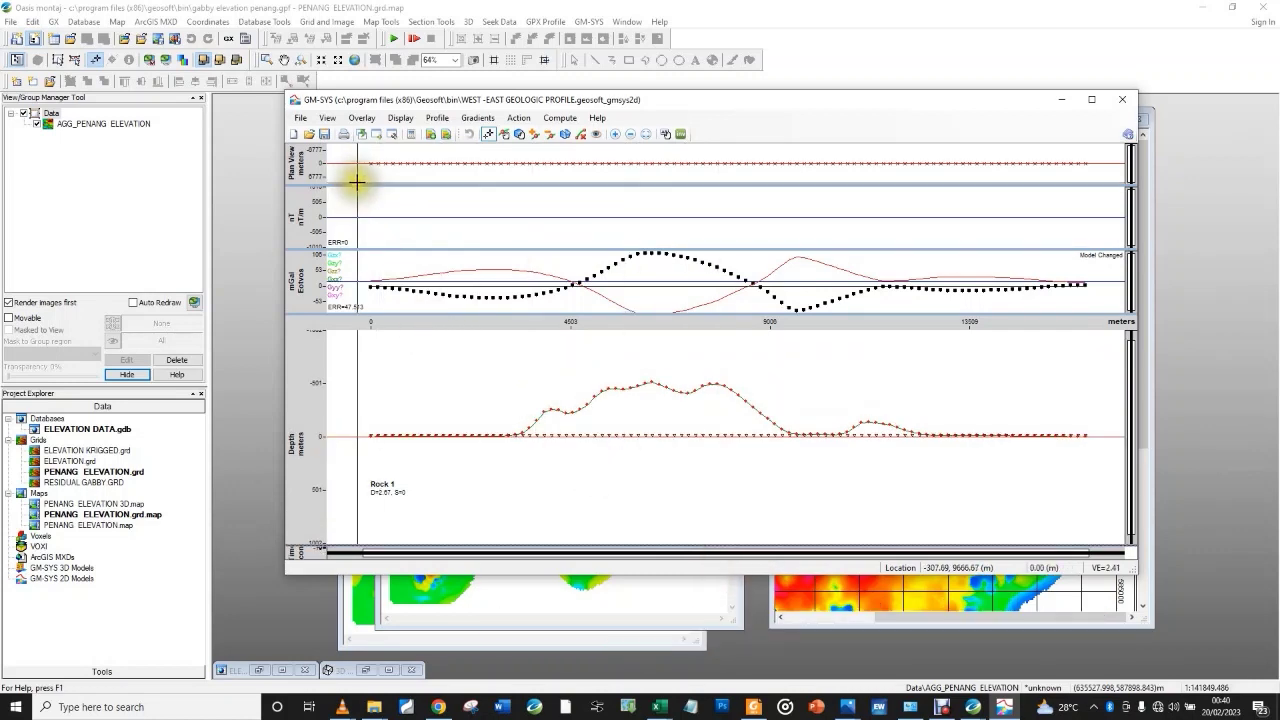
- Collapse the plan view panel, enlarge the gravity panel, and maximise the GM-SYS window
left_click_drag(357, 180, 357, 229)
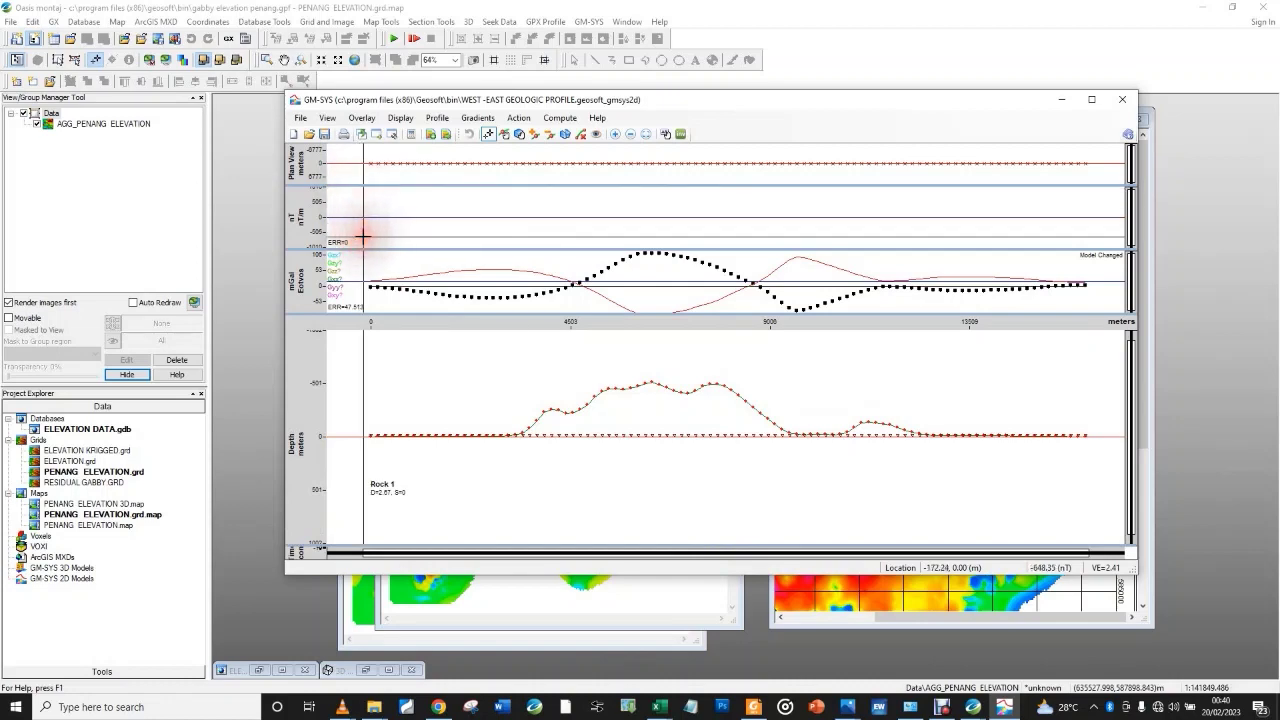
left_click_drag(350, 183, 363, 224)
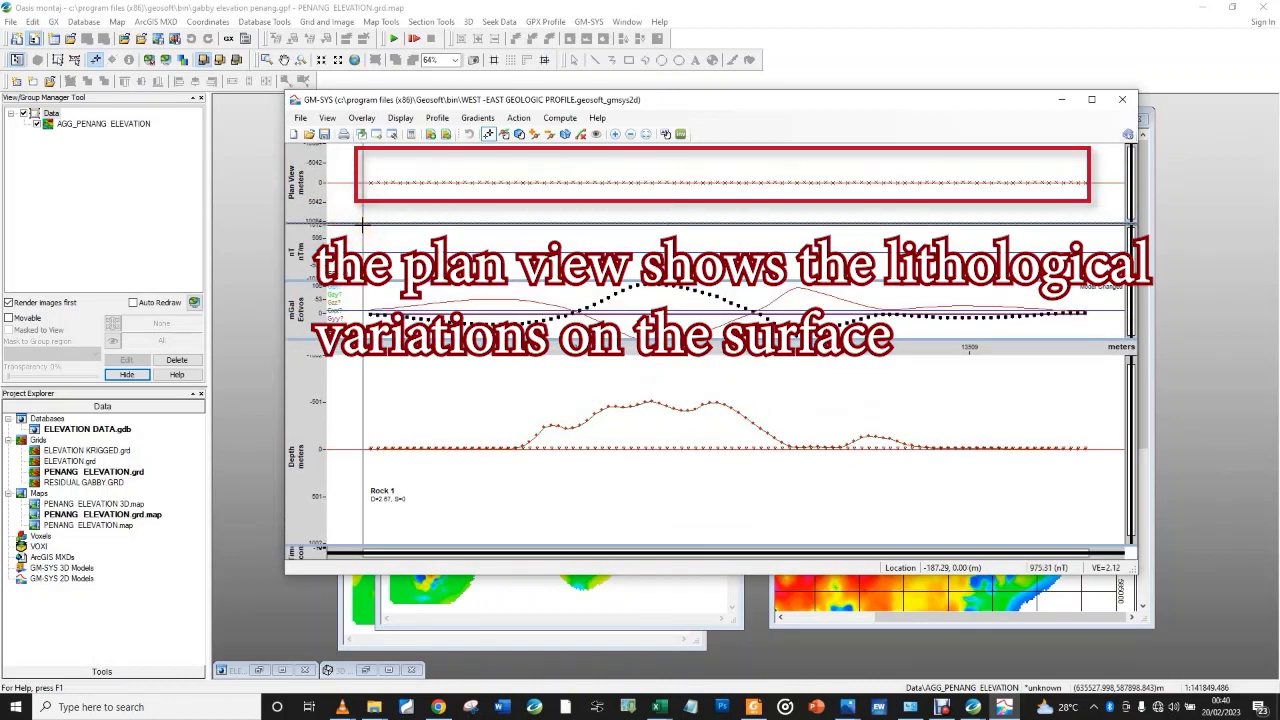
left_click(368, 226)
left_click_drag(368, 226, 351, 146)
left_click(370, 229)
left_click_drag(370, 229, 355, 149)
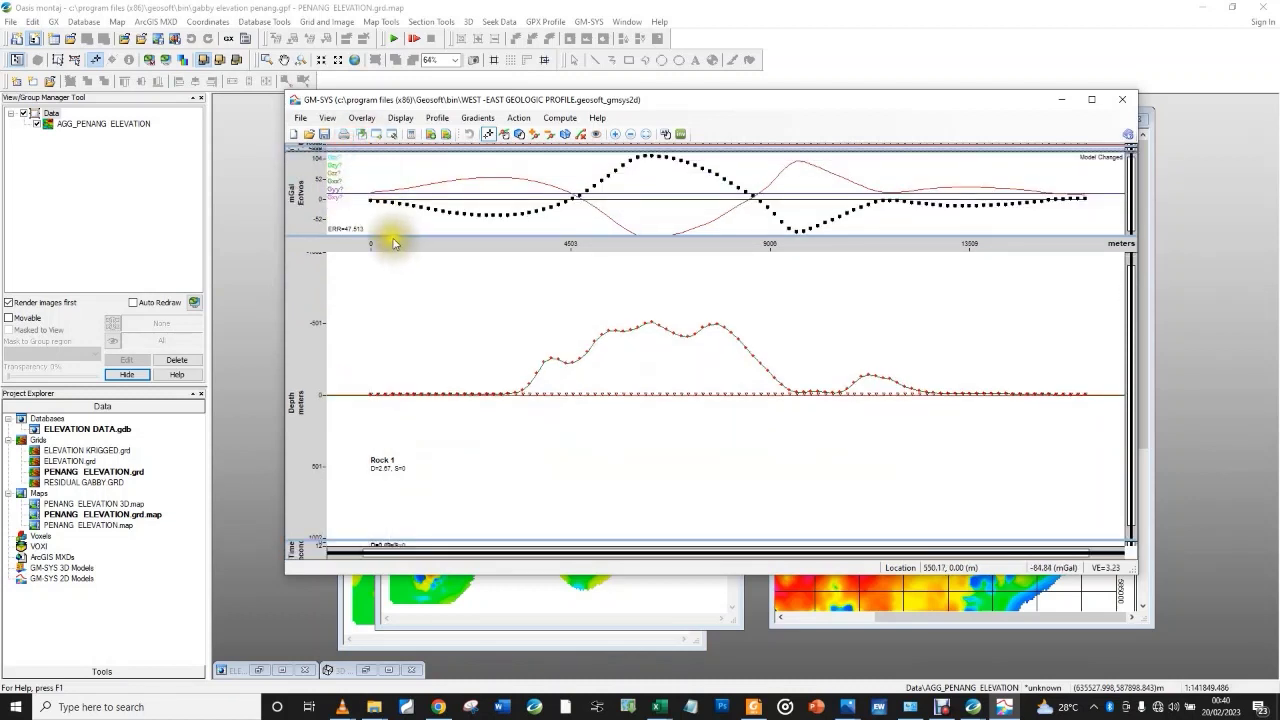
left_click_drag(390, 236, 391, 301)
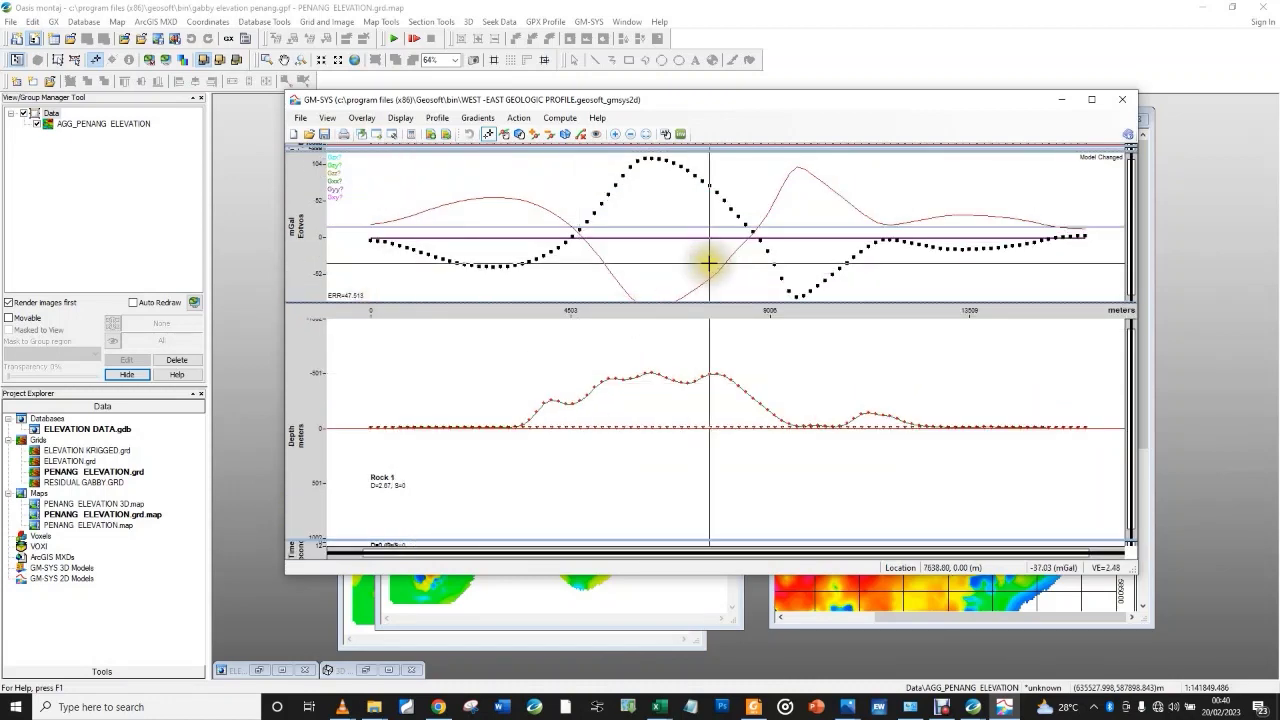
left_click(1091, 100)
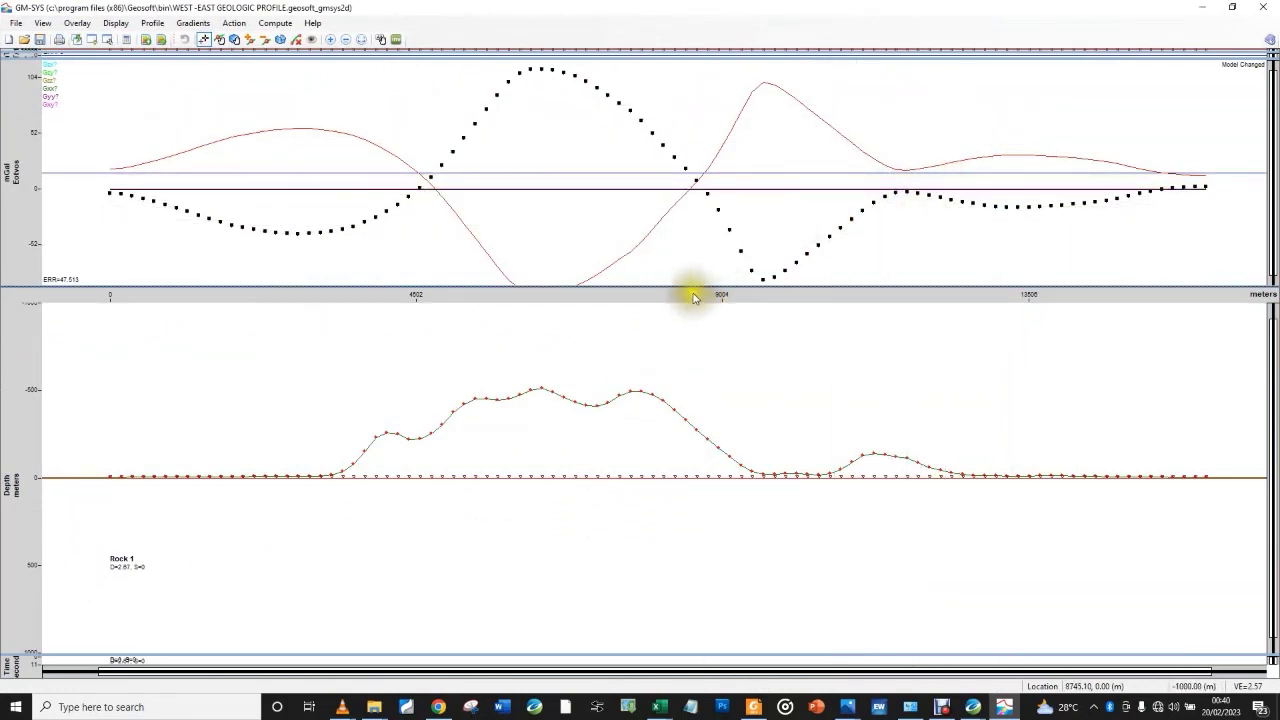
- Give the gravity panel slightly more height and open the geology reference PDFs
left_click_drag(690, 288, 600, 291)
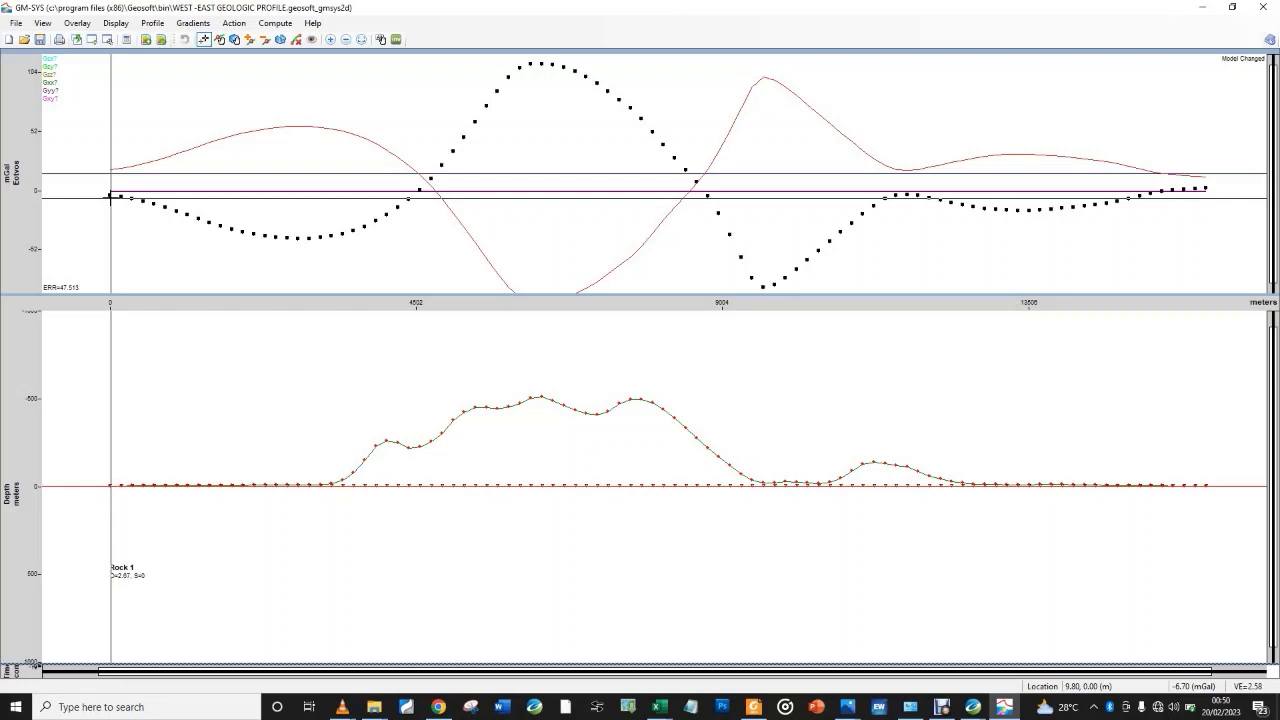
left_click(756, 710)
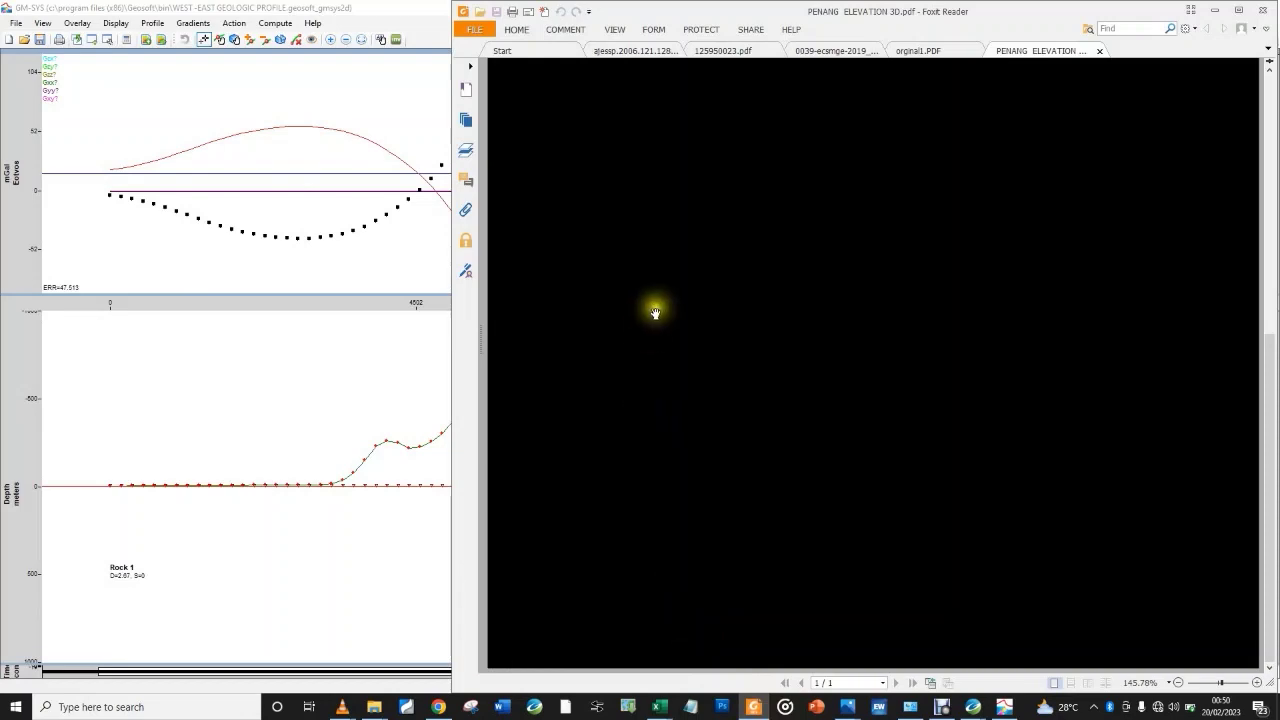
- Switch to 0039-ecsmge-2019_avar.pdf and scroll through the paper
left_click(754, 50)
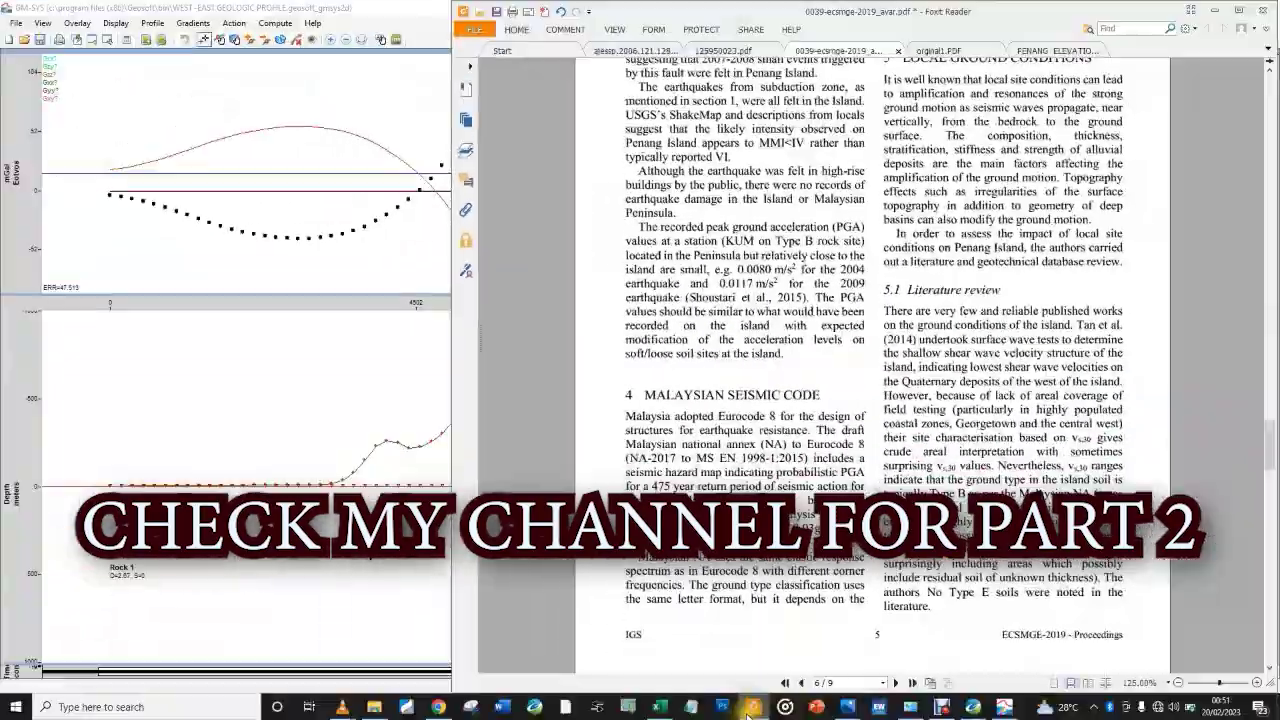
mouse_move(748, 715)
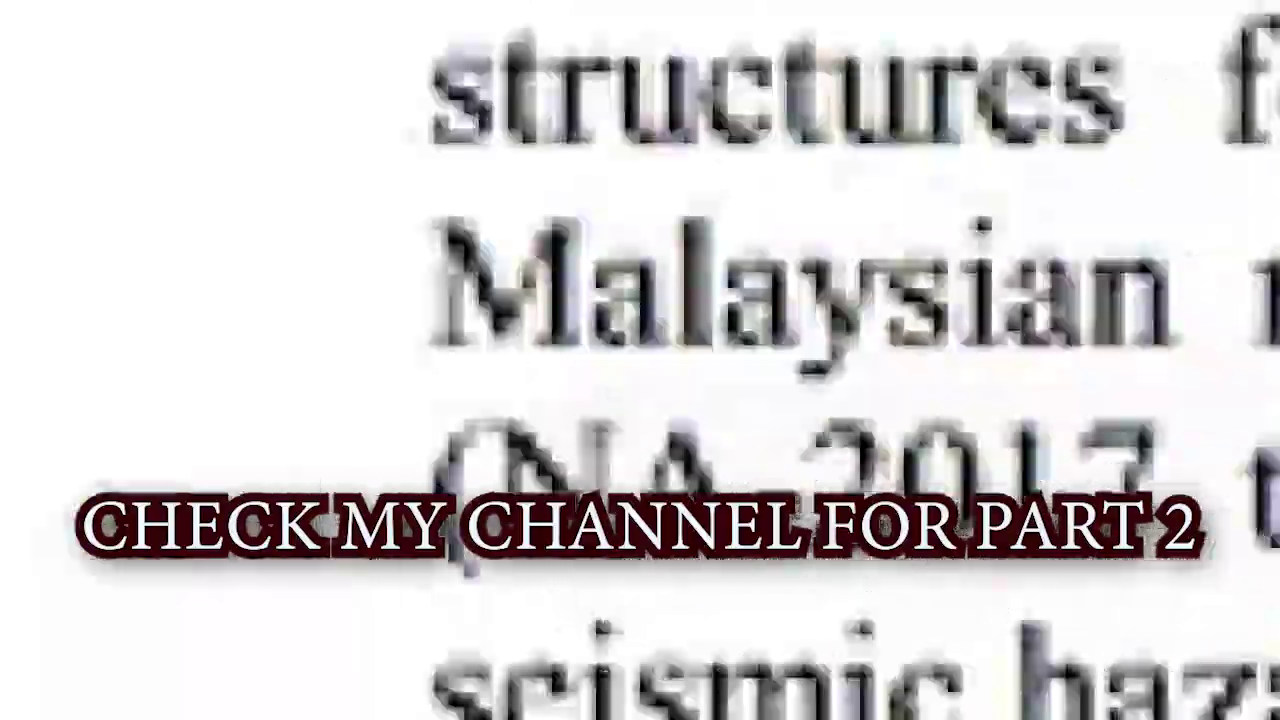
scroll(818, 255, "down", 5)
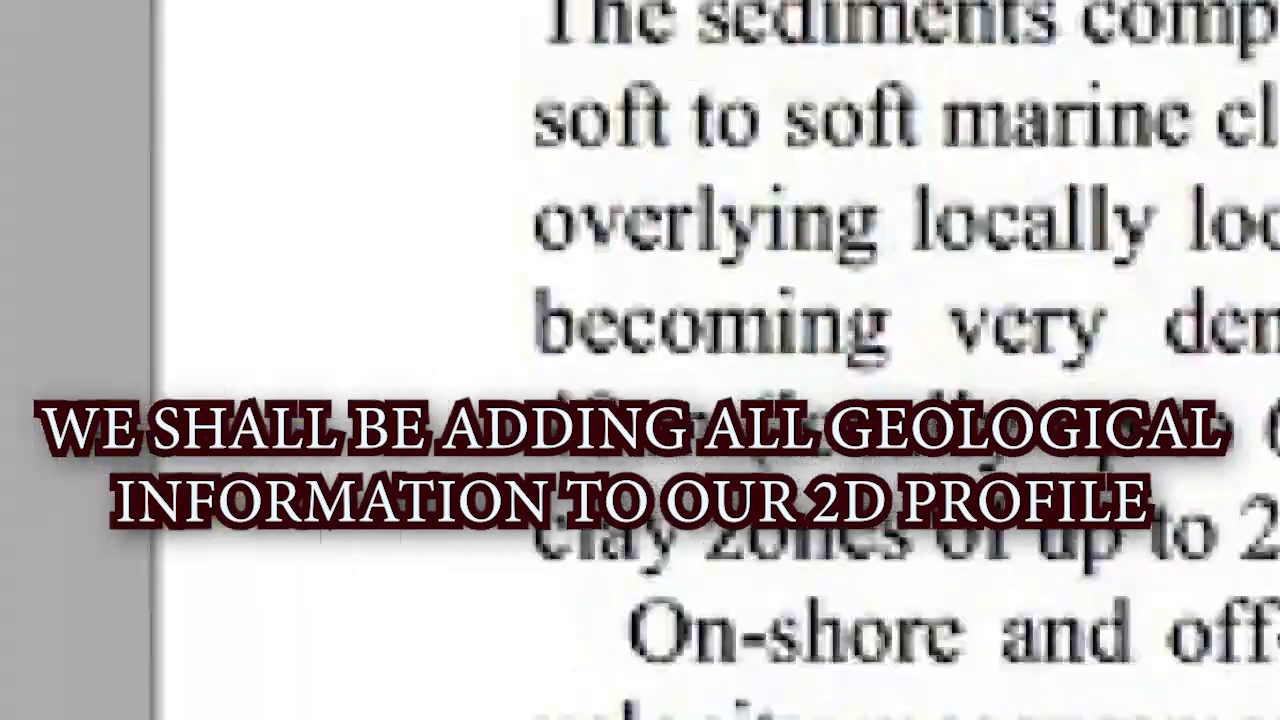
scroll(969, 355, "down", 4)
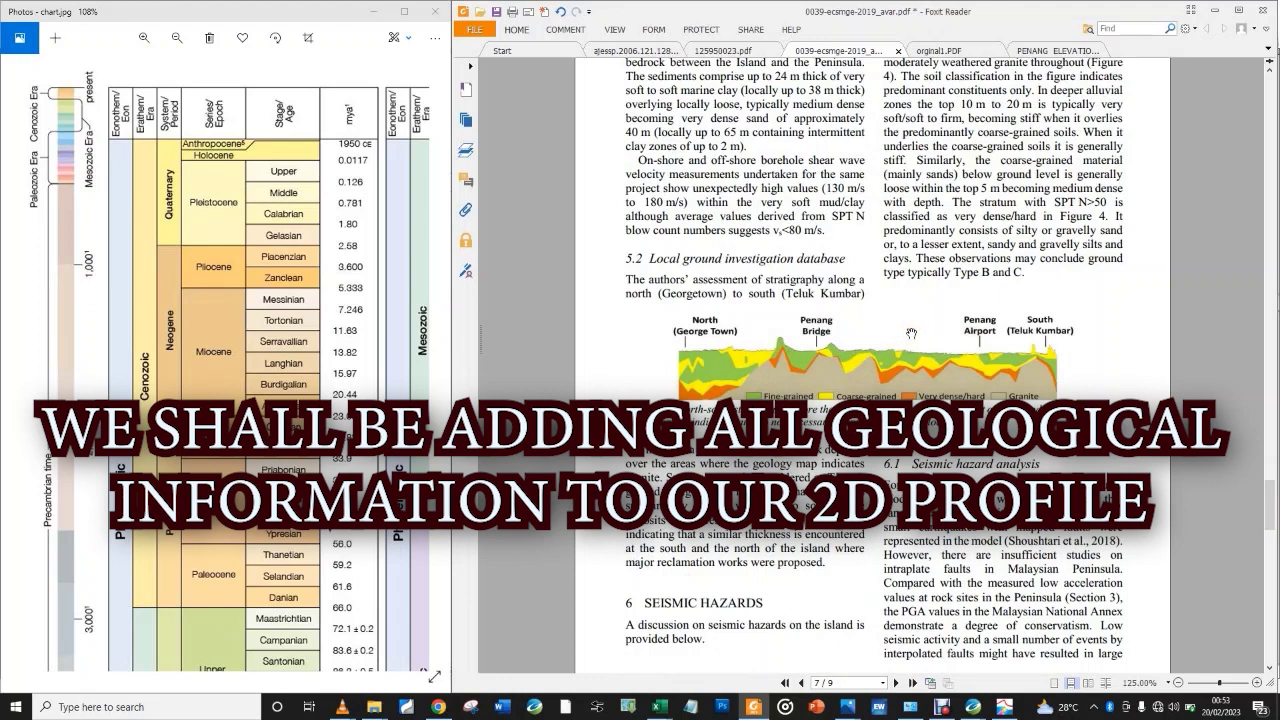
- Switch to 125950023.pdf and read down to the onshore Quaternary stratigraphy, page 9
key("ctrl+shift+Tab")
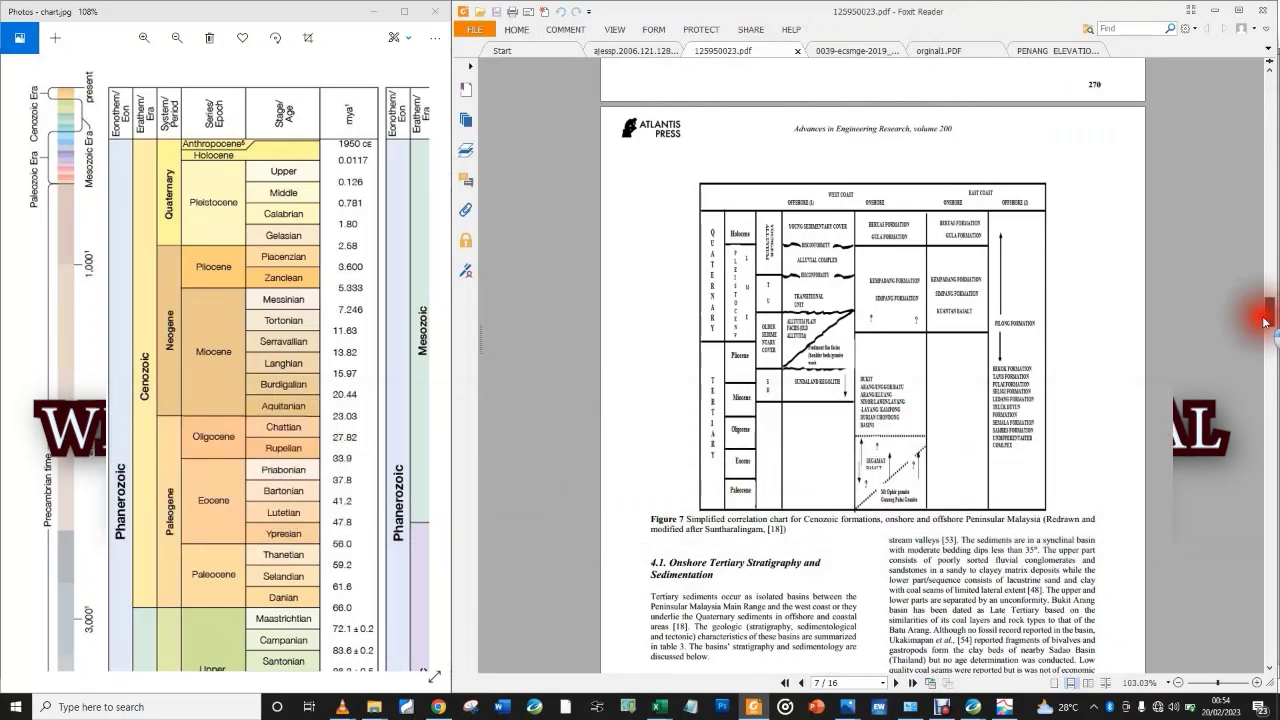
scroll(1270, 322, "down", 15)
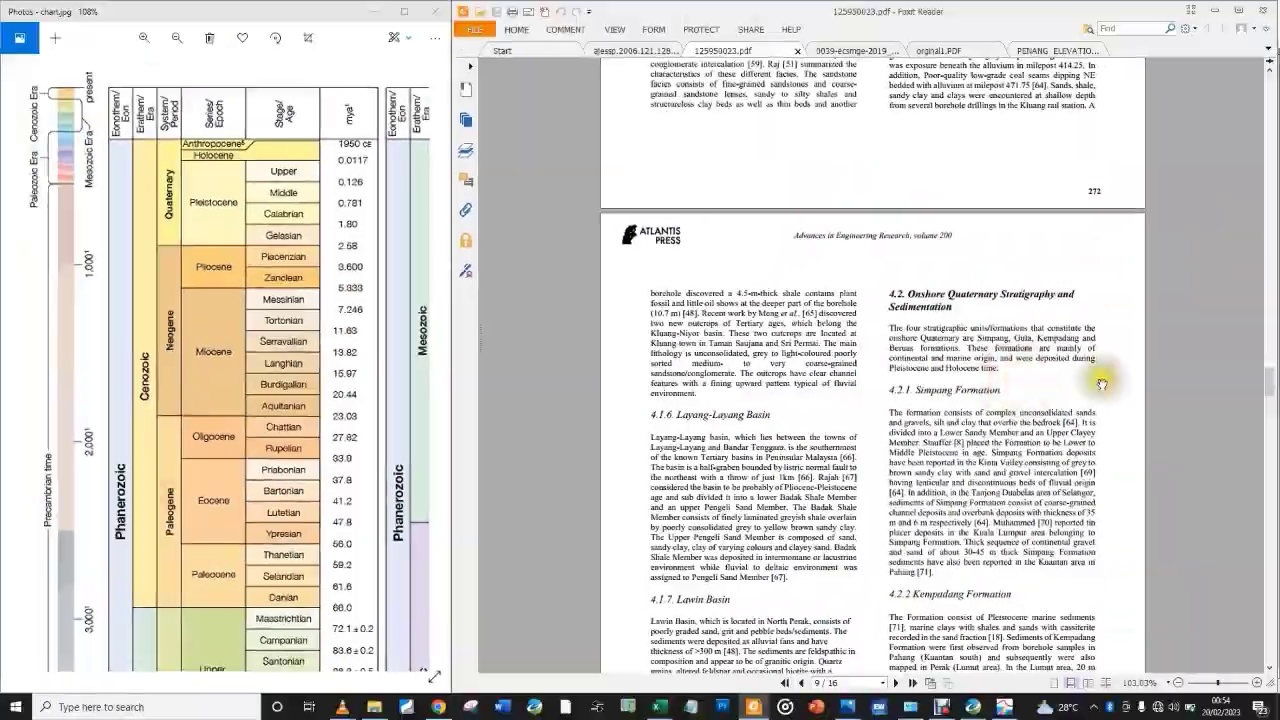
left_click_drag(1268, 376, 1272, 400)
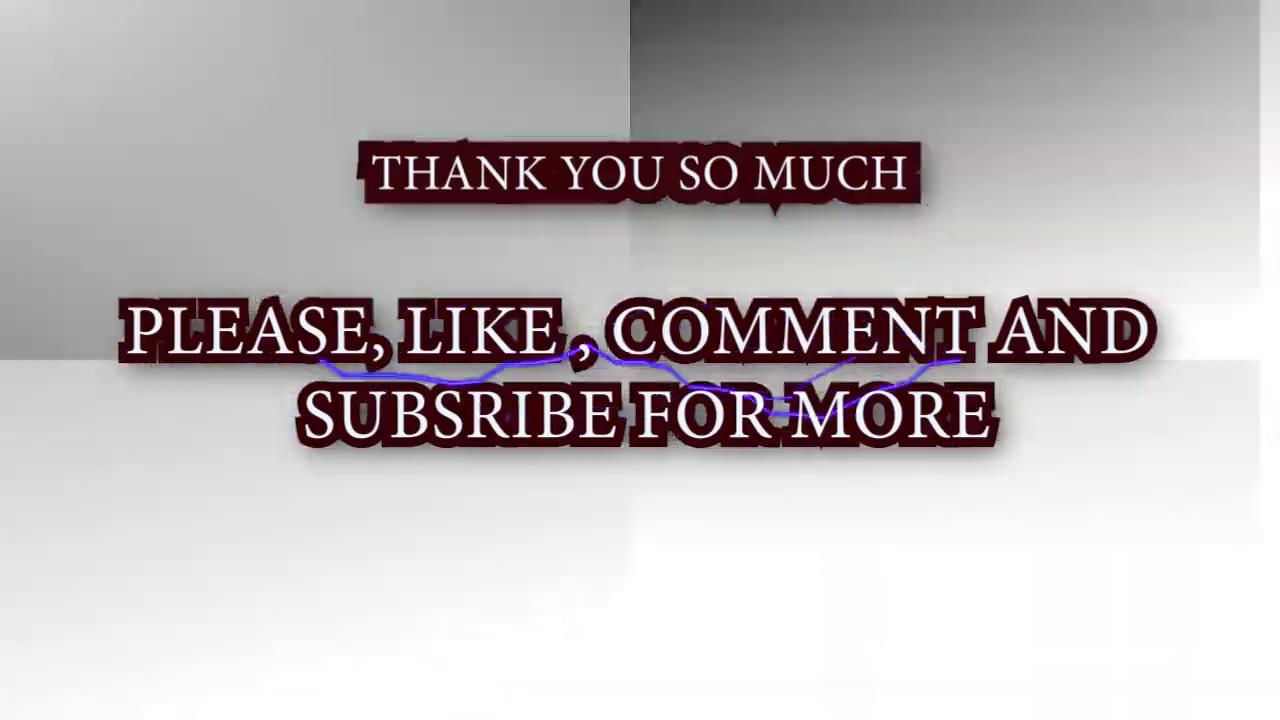